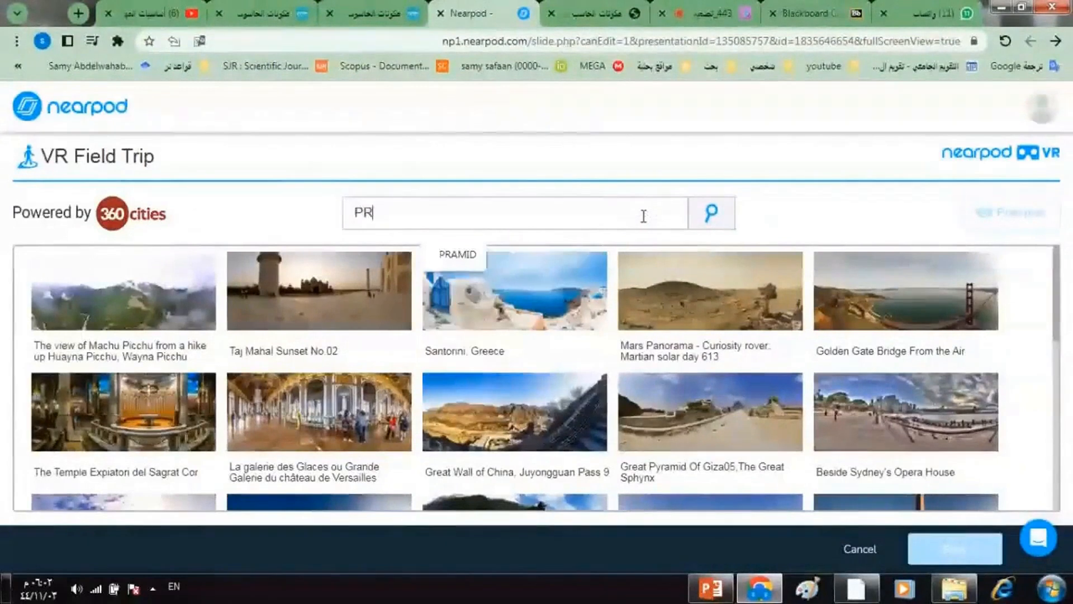
- Search the VR field trips for PRAMID and preview Great Pyramid Of Giza05,The Great Sphynx
{"action": "left_click", "coordinate": [452, 258]}
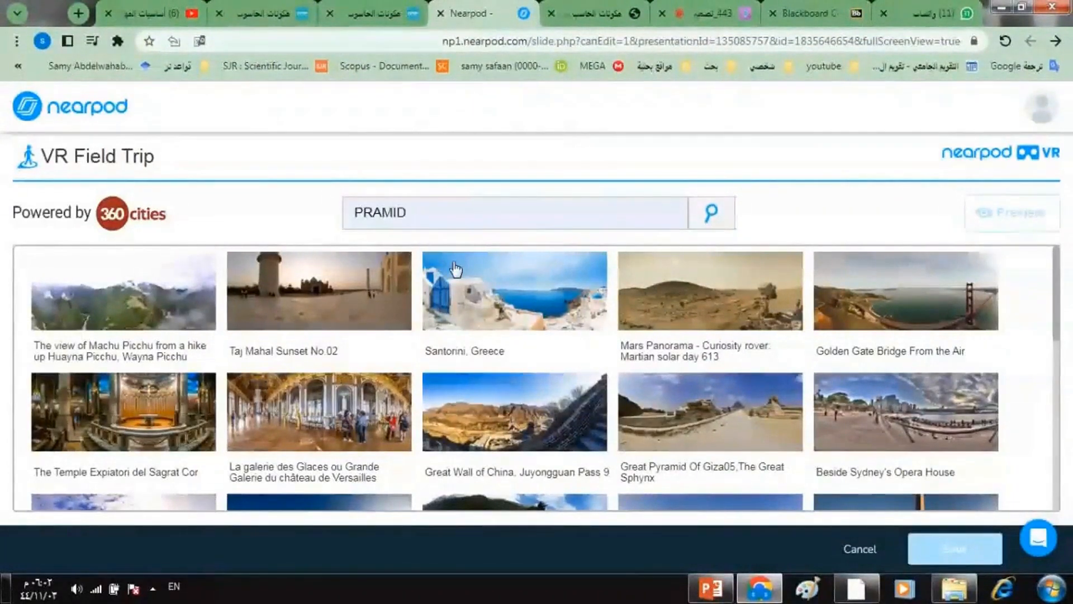
{"action": "left_click", "coordinate": [708, 219]}
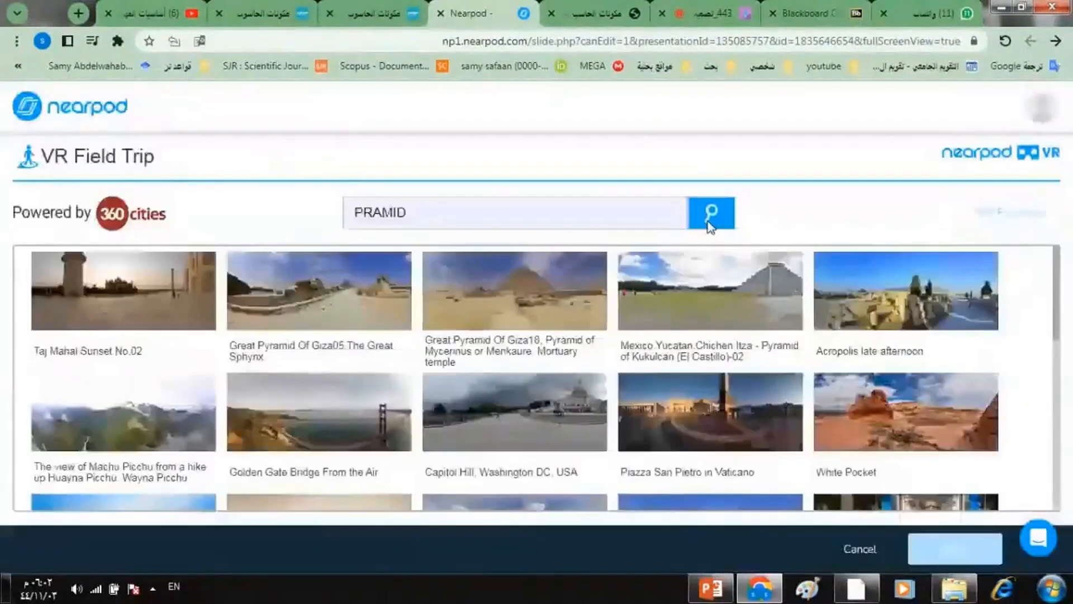
{"action": "left_click", "coordinate": [361, 309]}
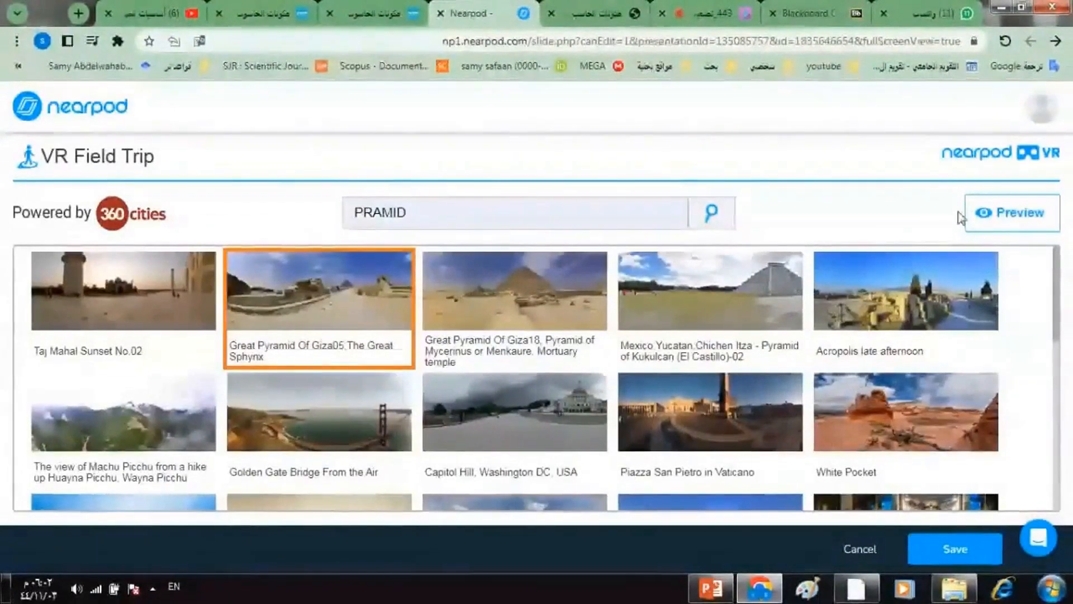
{"action": "left_click", "coordinate": [1007, 213]}
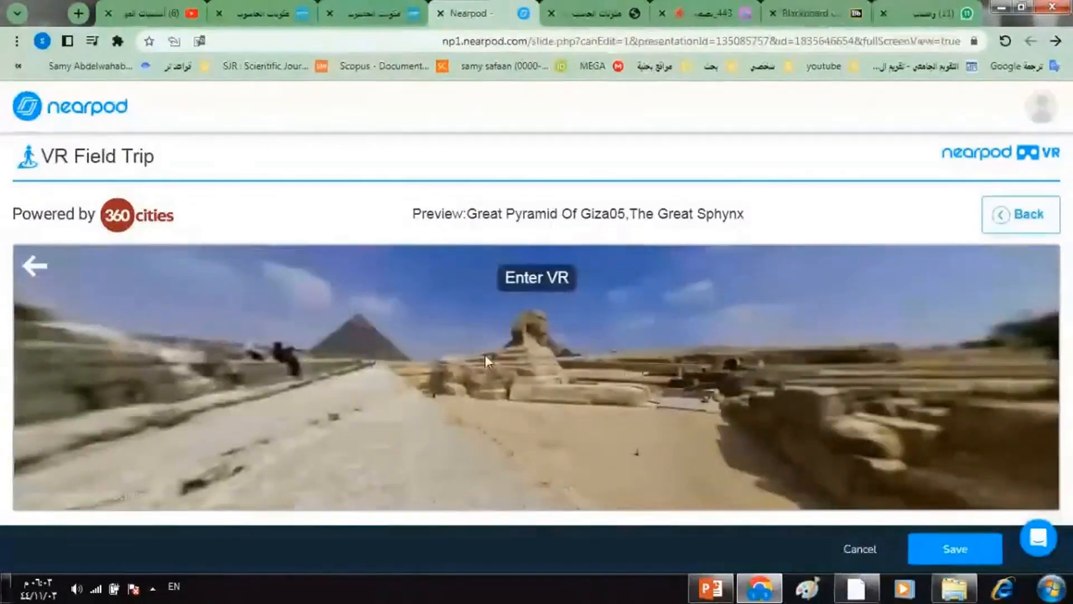
- Look around the Sphynx panorama, view it in VR mode, and cancel the field trip without saving it
{"action": "left_click_drag", "start_coordinate": [484, 350], "coordinate": [547, 392]}
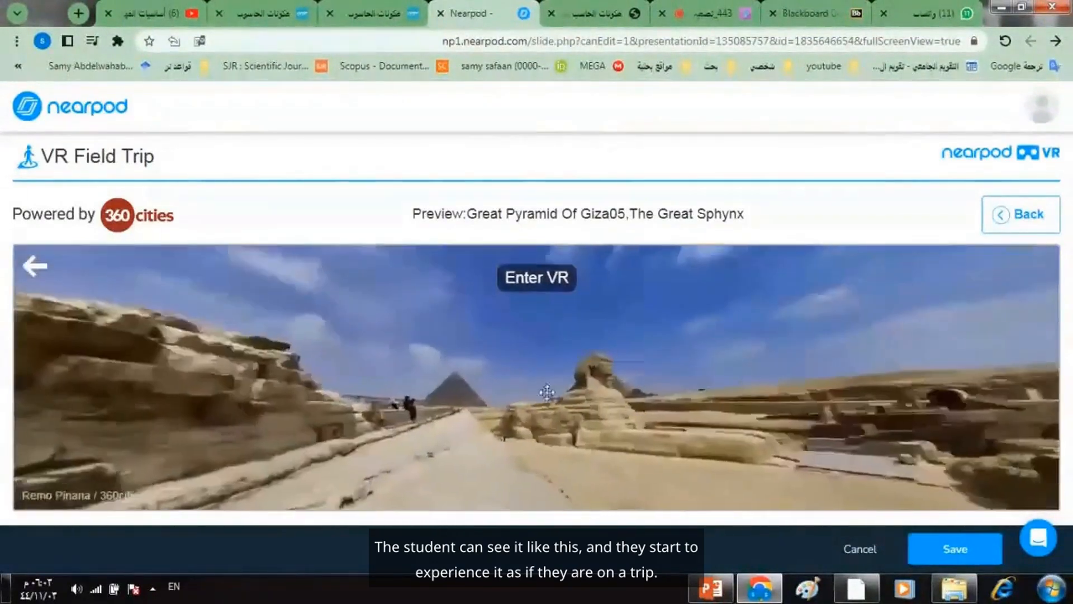
{"action": "left_click", "coordinate": [537, 285]}
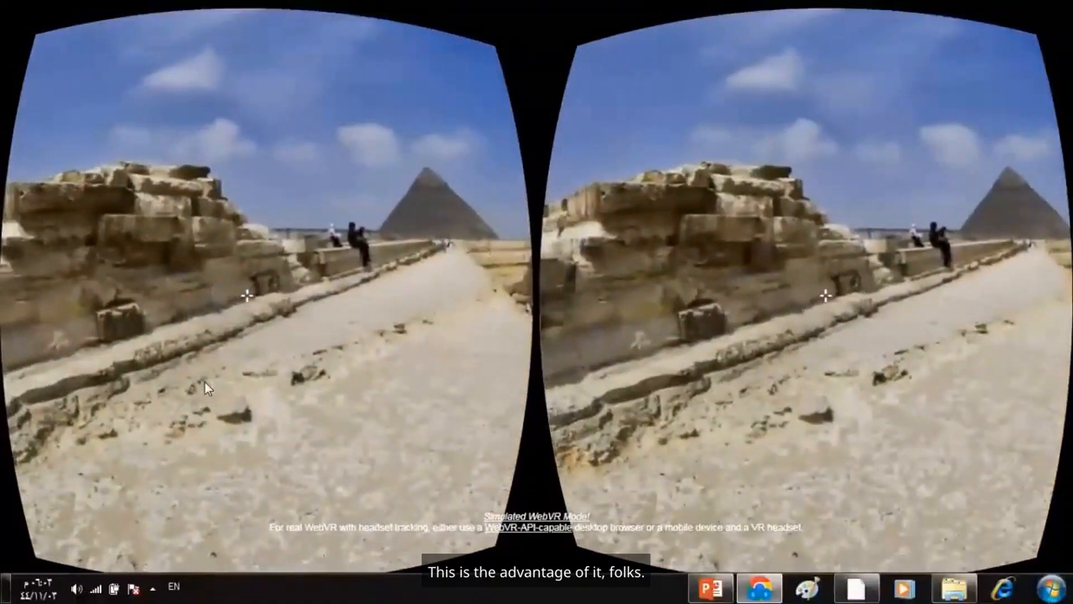
{"action": "key", "text": "Escape"}
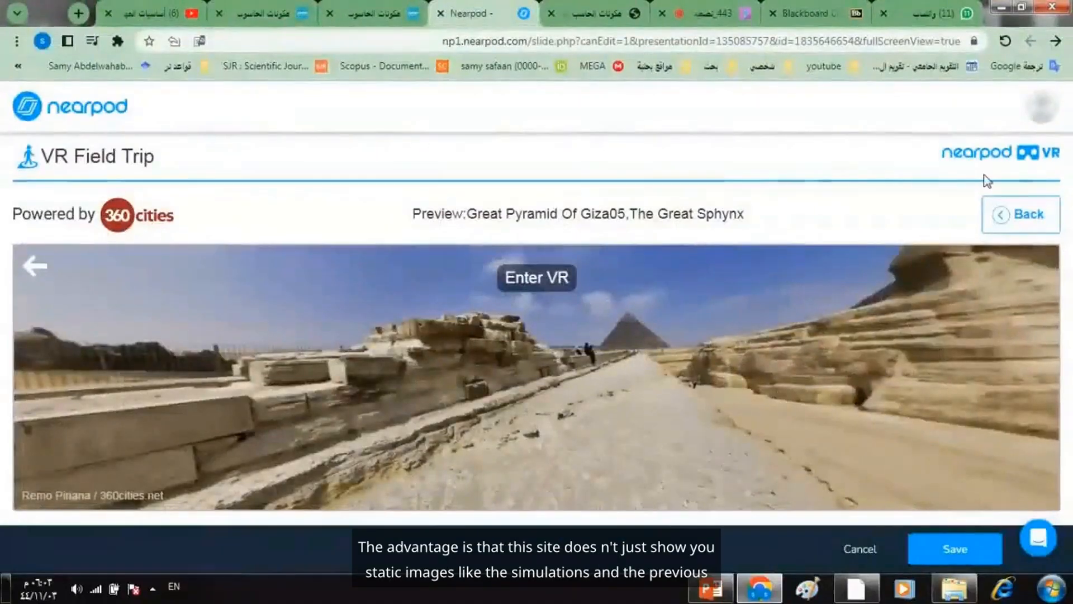
{"action": "left_click", "coordinate": [867, 551]}
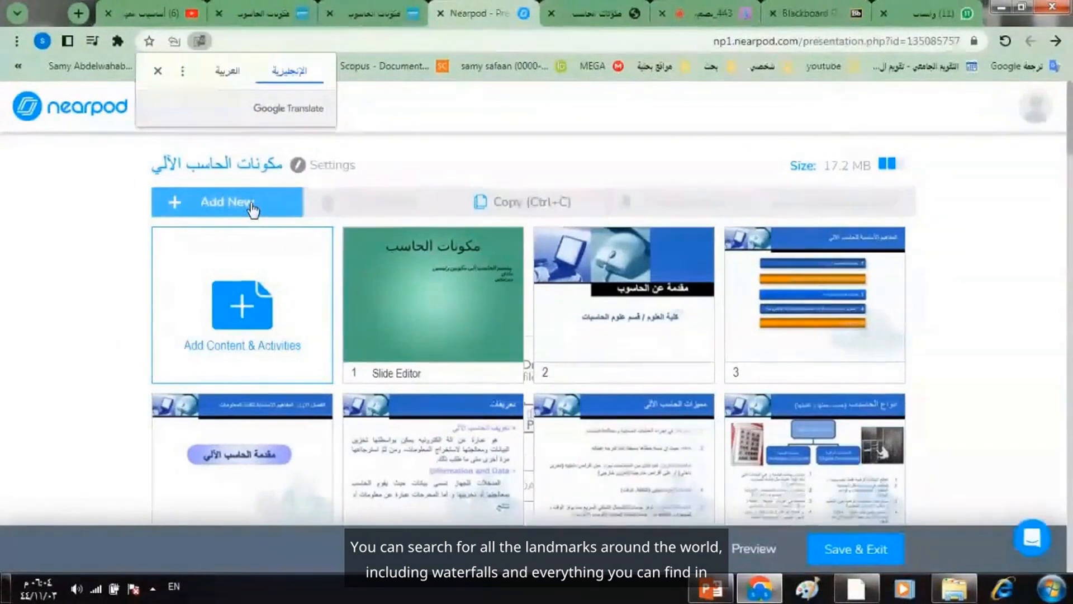
- Add a multiple-choice Quiz activity to the lesson
{"action": "left_click", "coordinate": [250, 205]}
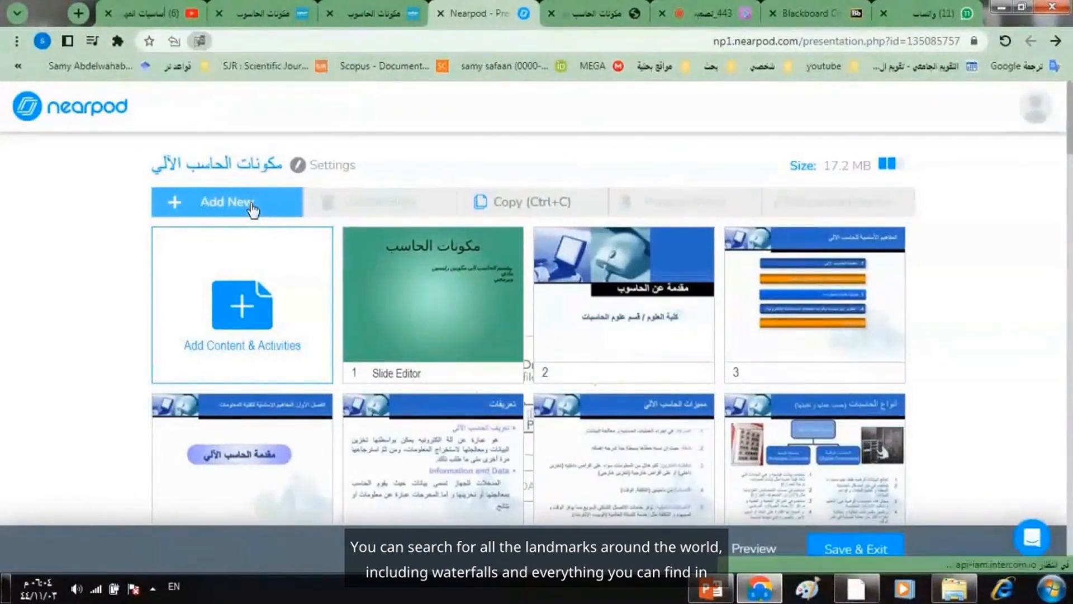
{"action": "left_click_drag", "start_coordinate": [747, 211], "coordinate": [748, 318]}
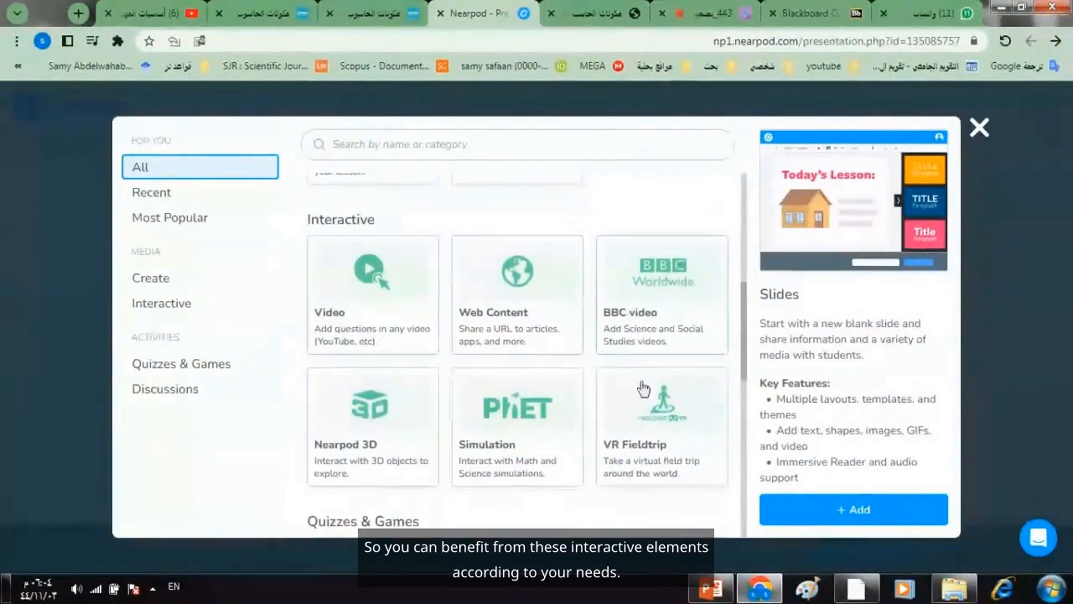
{"action": "mouse_move", "coordinate": [743, 297]}
{"action": "left_mouse_down"}
{"action": "mouse_move", "coordinate": [742, 344]}
{"action": "mouse_move", "coordinate": [741, 309]}
{"action": "left_mouse_up"}
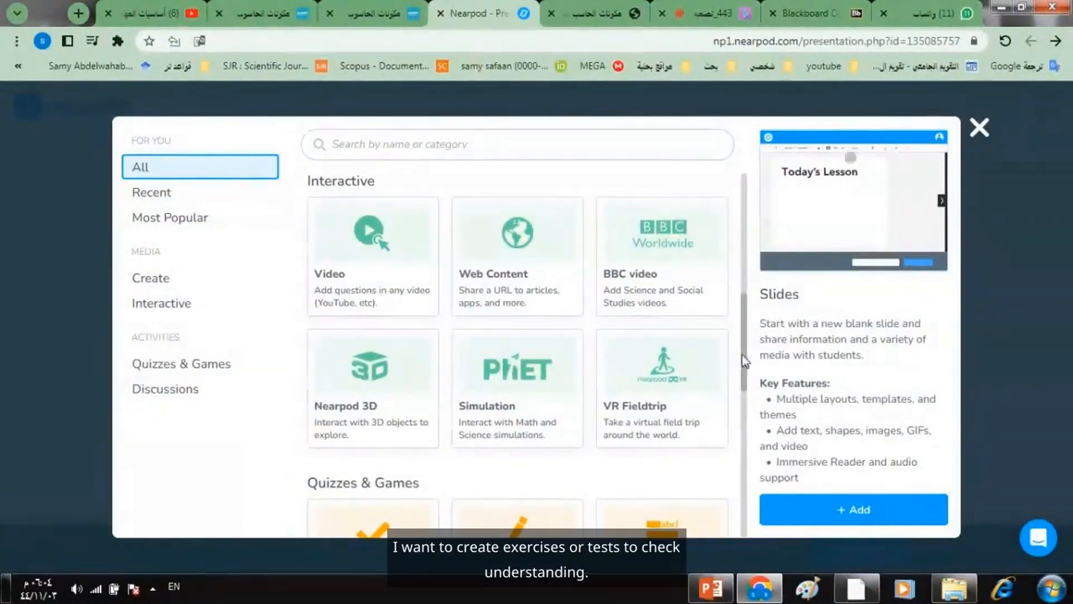
{"action": "left_click_drag", "start_coordinate": [743, 355], "coordinate": [739, 210]}
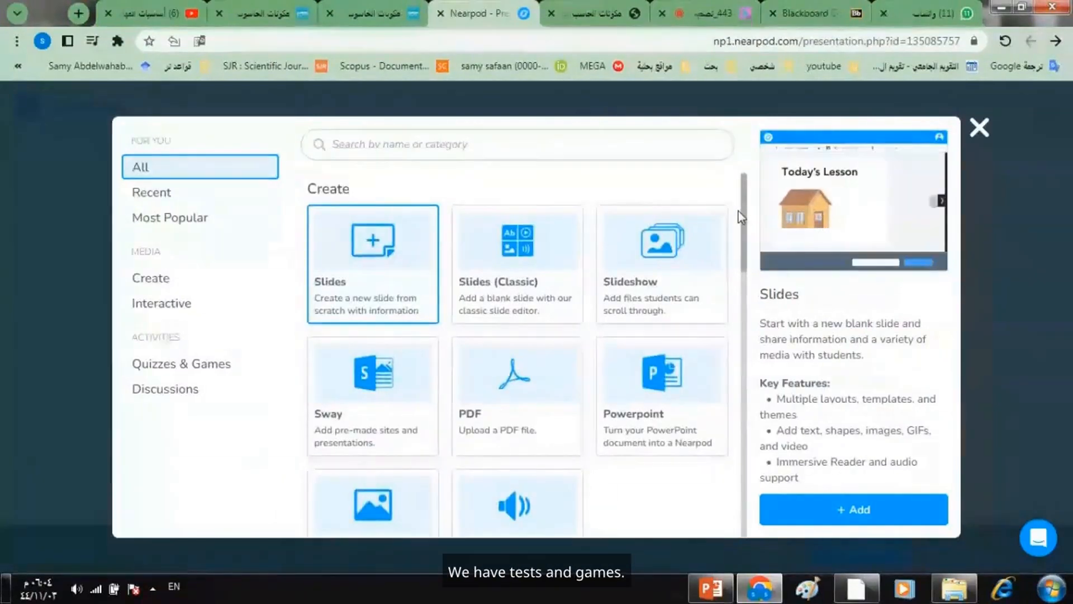
{"action": "left_click_drag", "start_coordinate": [739, 212], "coordinate": [740, 421]}
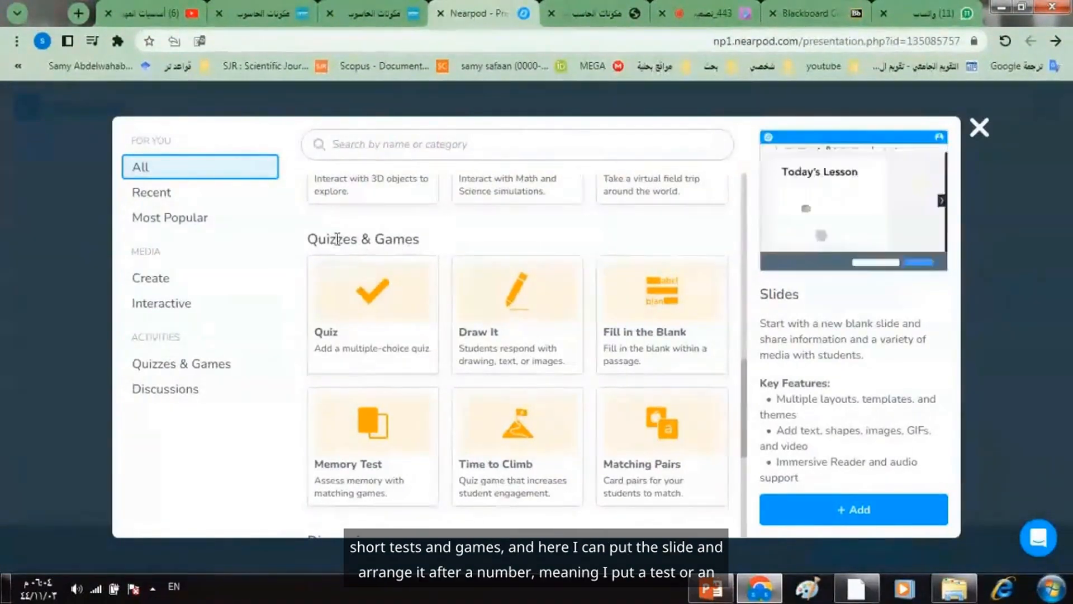
{"action": "left_click", "coordinate": [386, 307]}
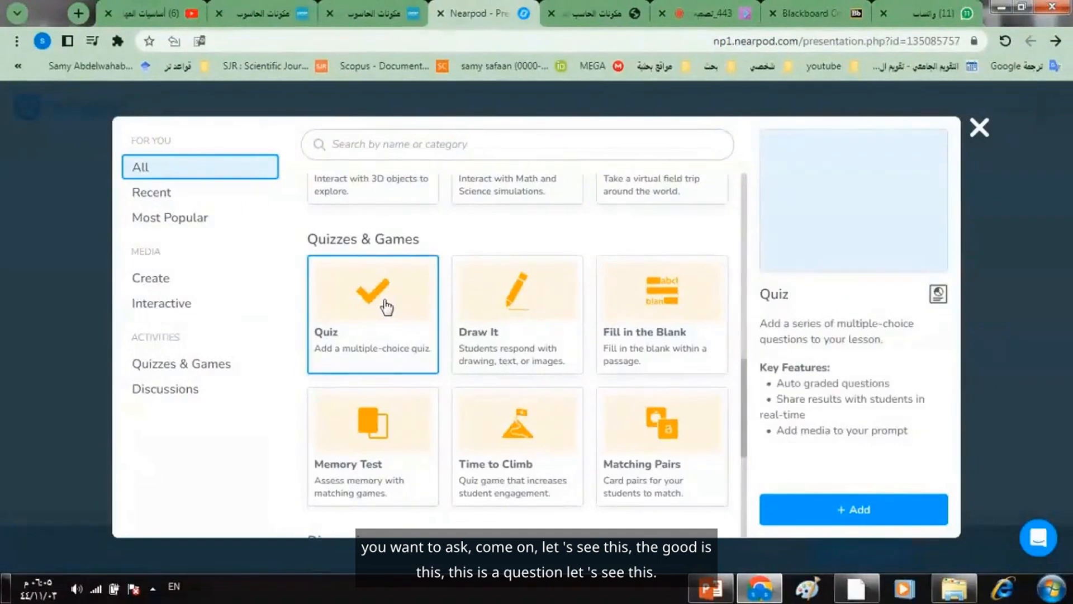
{"action": "left_click", "coordinate": [802, 508]}
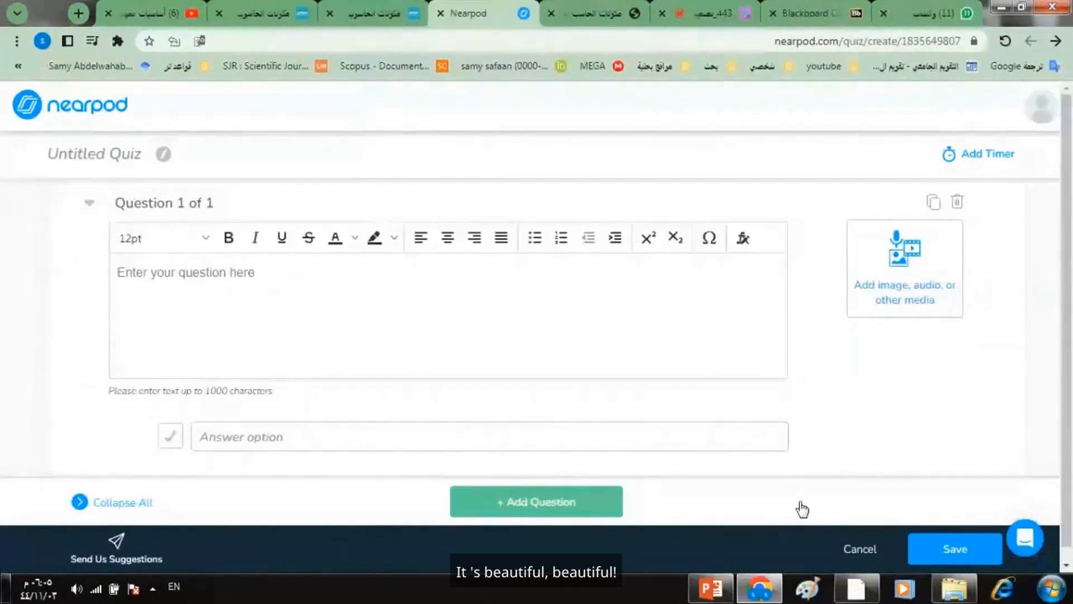
- Title the quiz "اختبار وسطي"
{"action": "left_click", "coordinate": [163, 157]}
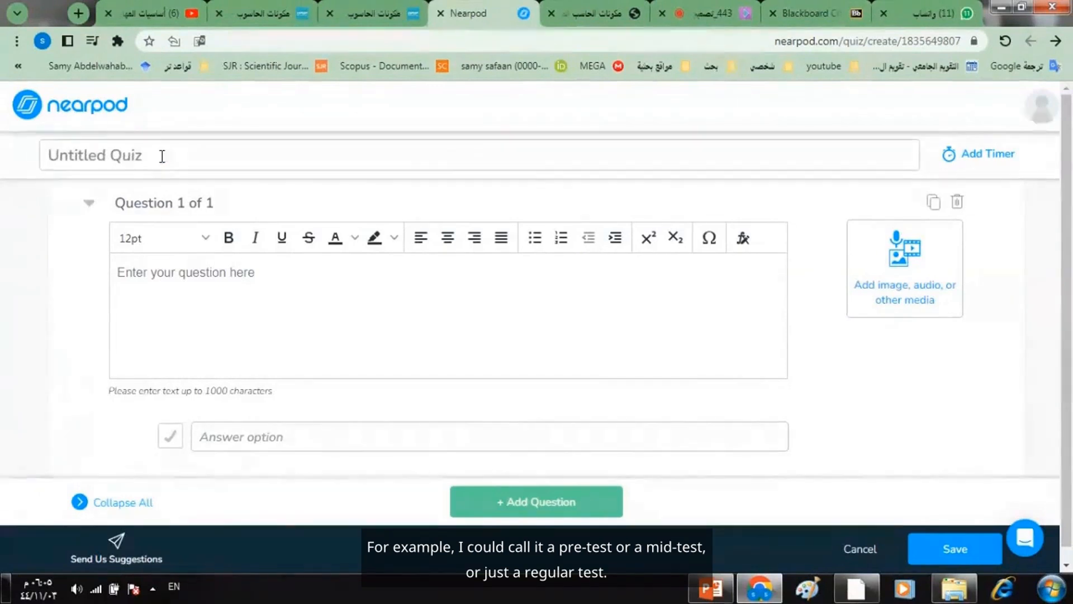
{"action": "type", "text": "H"}
{"action": "key", "text": "BackSpace"}
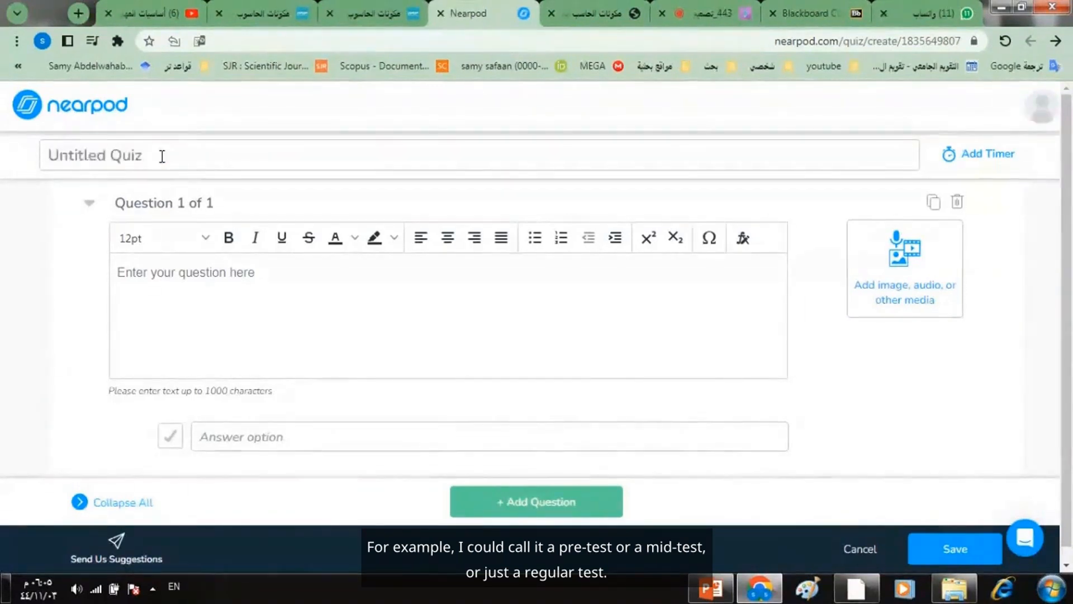
{"action": "key", "text": "alt+shift"}
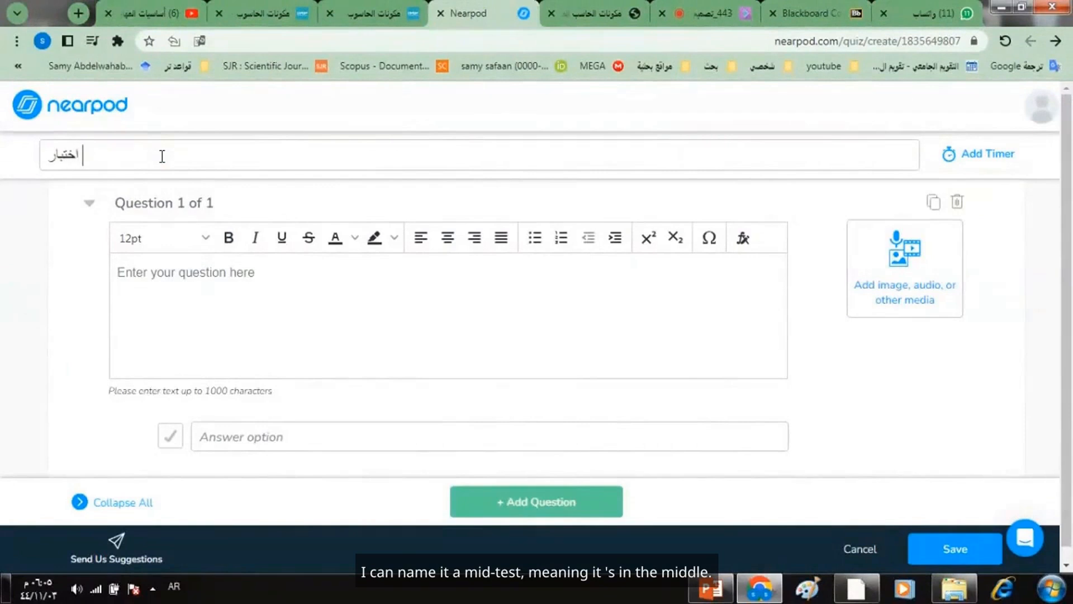
{"action": "type", "text": "اختبار وسطي"}
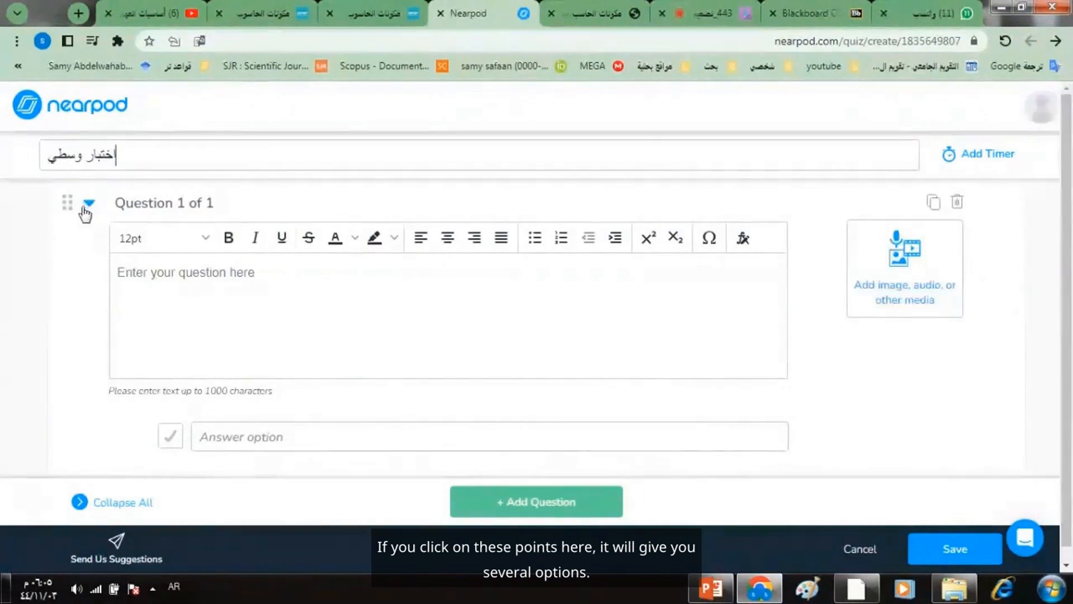
{"action": "left_click", "coordinate": [68, 214]}
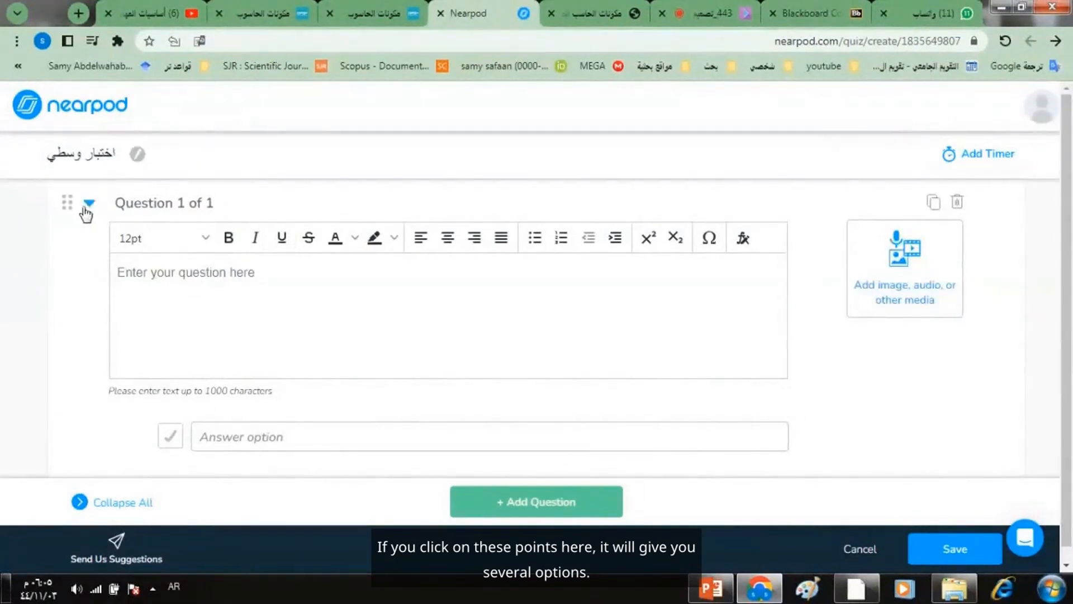
{"action": "left_click", "coordinate": [90, 206]}
{"action": "left_click", "coordinate": [88, 214]}
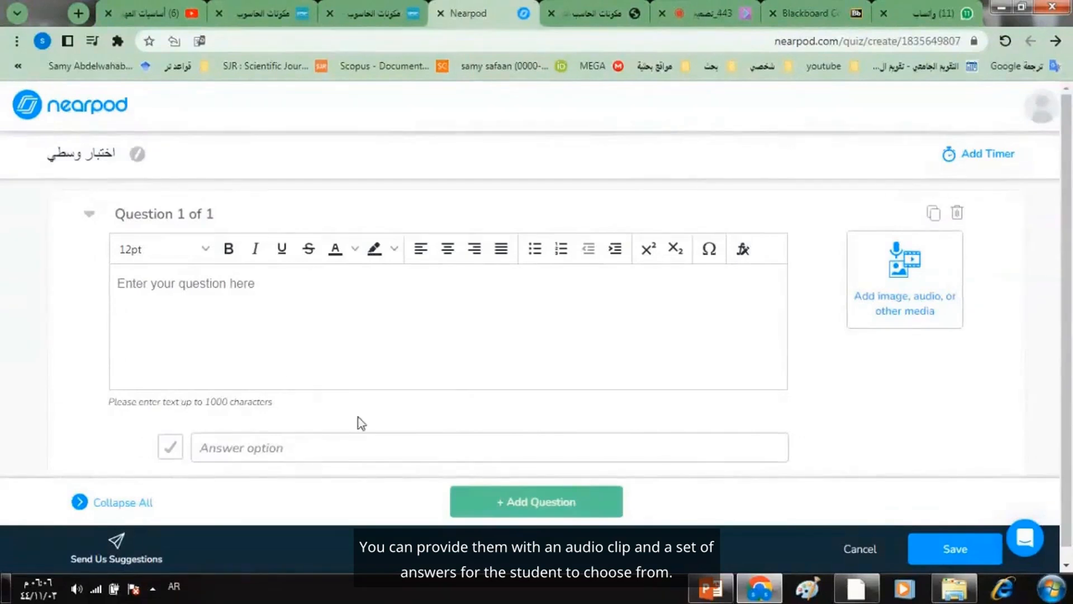
- Enter "واحدة مما يلي من مكونات الحاسب المادية" as the text of question 1
{"action": "left_click", "coordinate": [240, 288]}
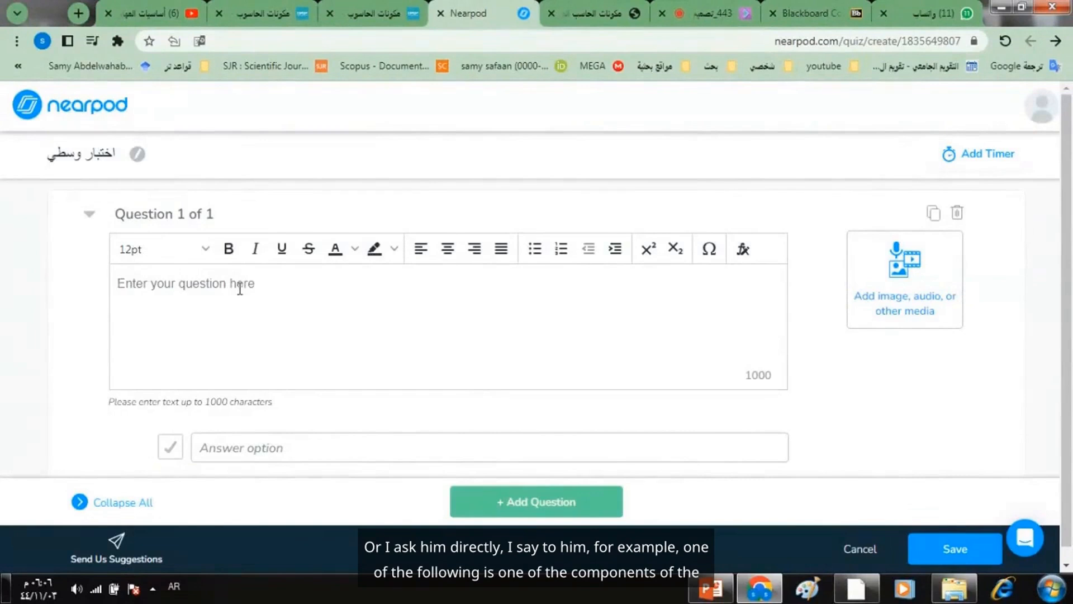
{"action": "type", "text": "ااحدة مما يلي من مكونات الحاسب المادية"}
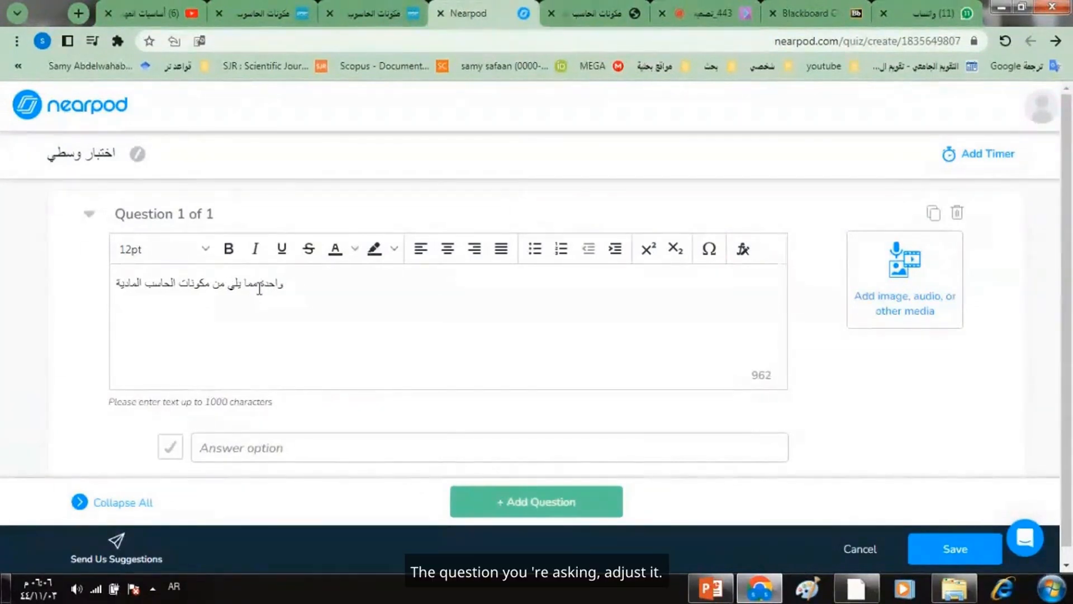
- Format the question text as bold, 18pt and centered
{"action": "triple_click", "coordinate": [260, 289]}
{"action": "left_click", "coordinate": [238, 254]}
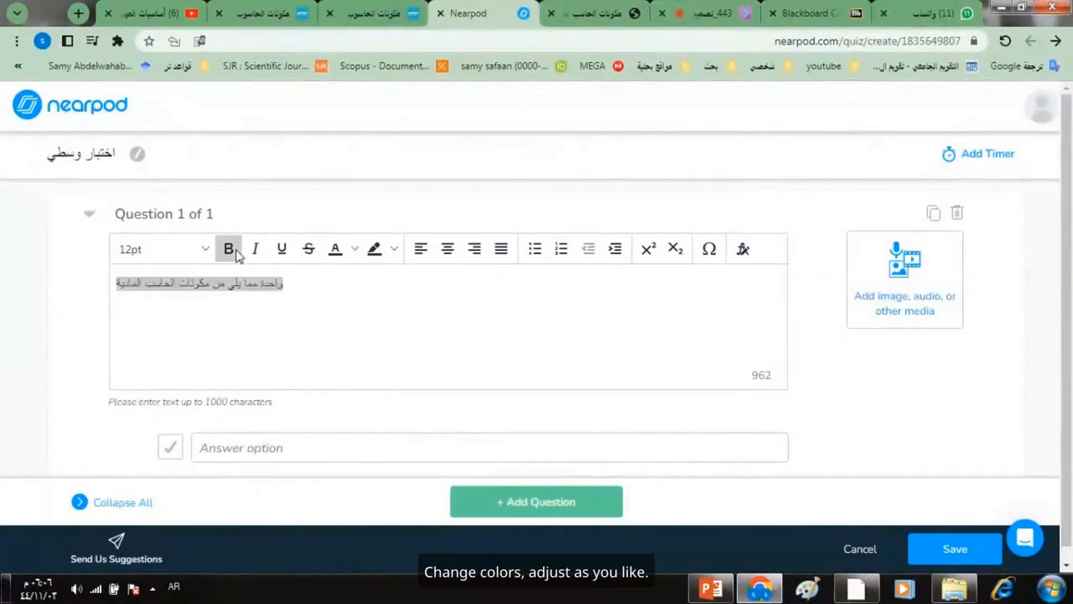
{"action": "left_click", "coordinate": [201, 249]}
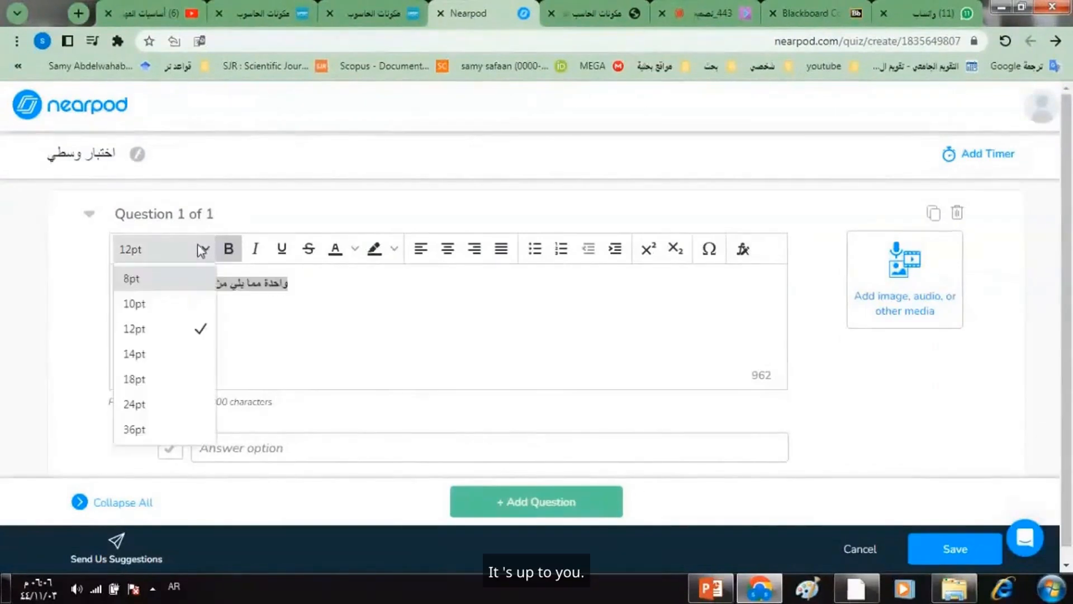
{"action": "left_click", "coordinate": [178, 379]}
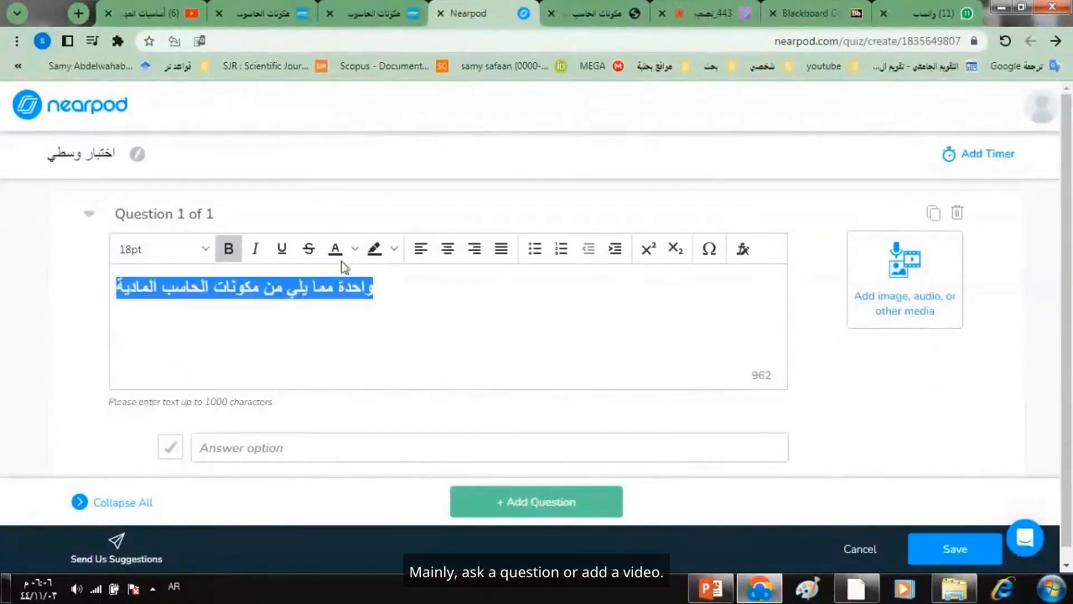
{"action": "left_click", "coordinate": [448, 250]}
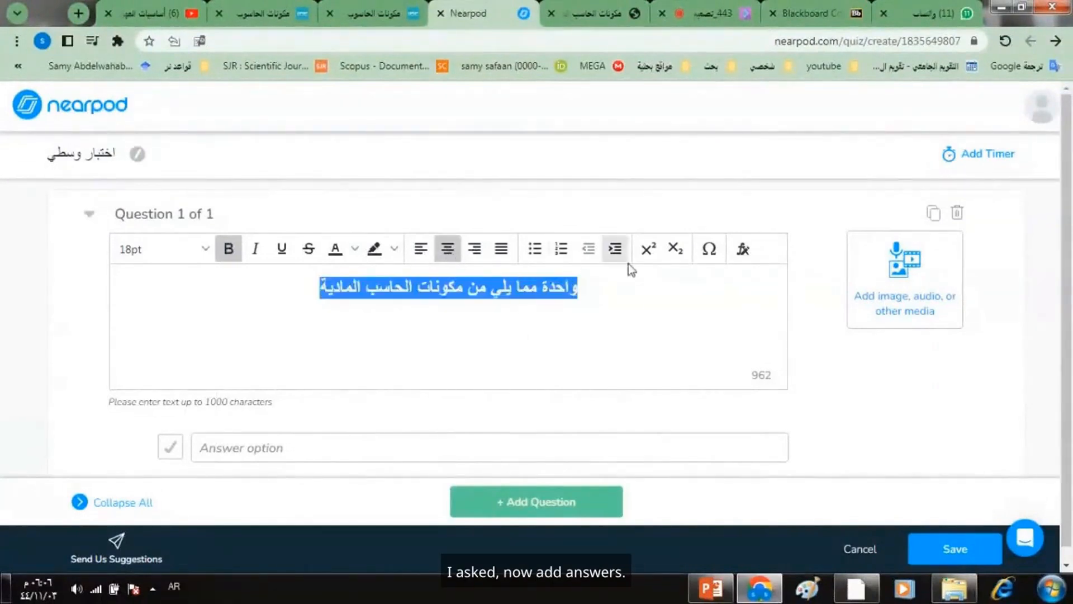
- Try an orange-red background highlight on the question text
{"action": "left_click", "coordinate": [396, 250]}
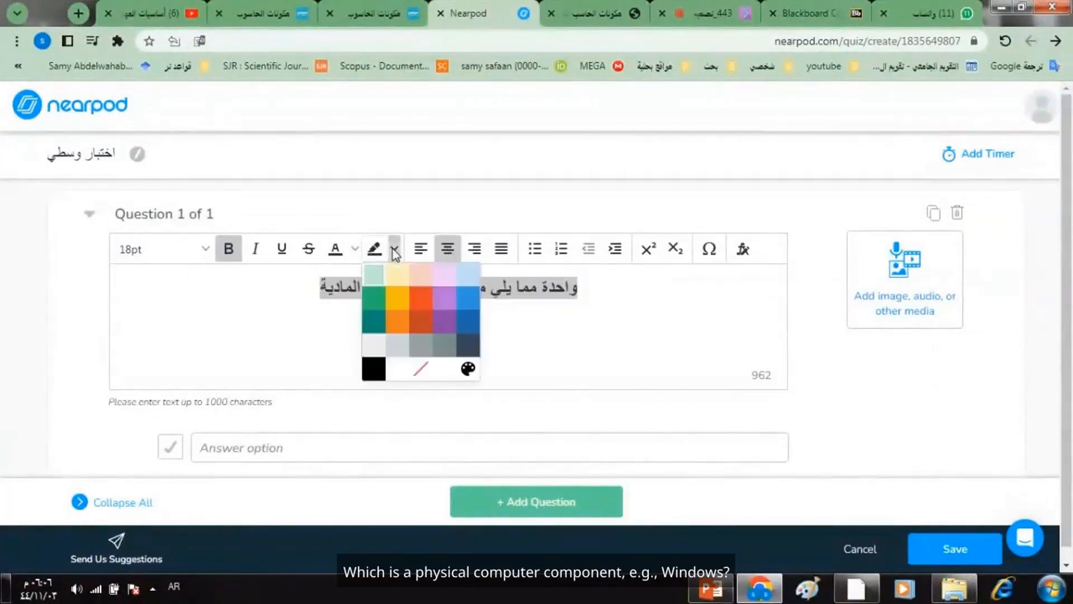
{"action": "left_click", "coordinate": [427, 299]}
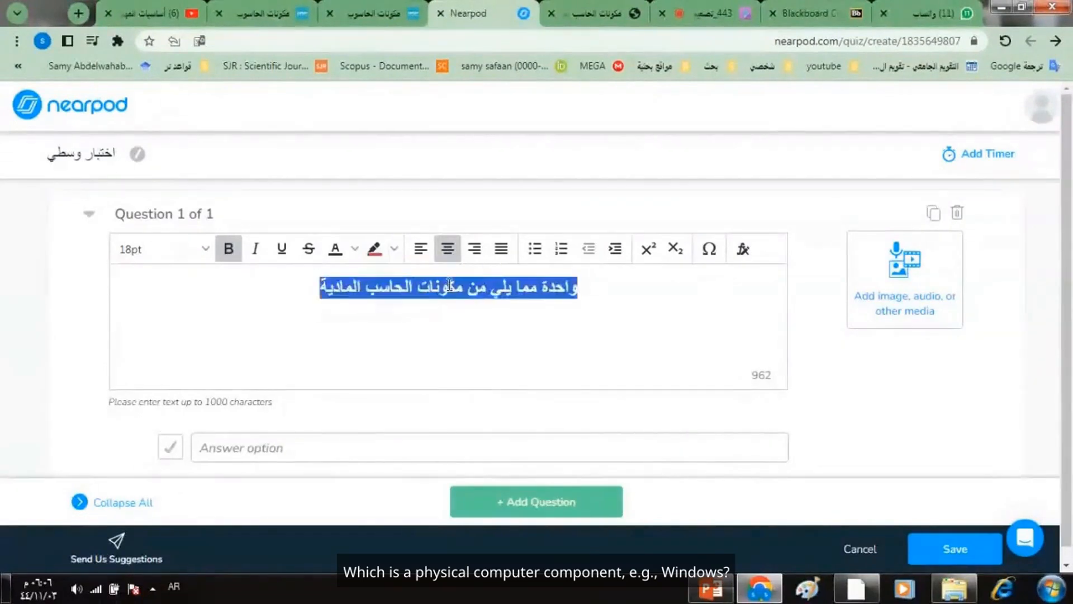
{"action": "left_click", "coordinate": [449, 287]}
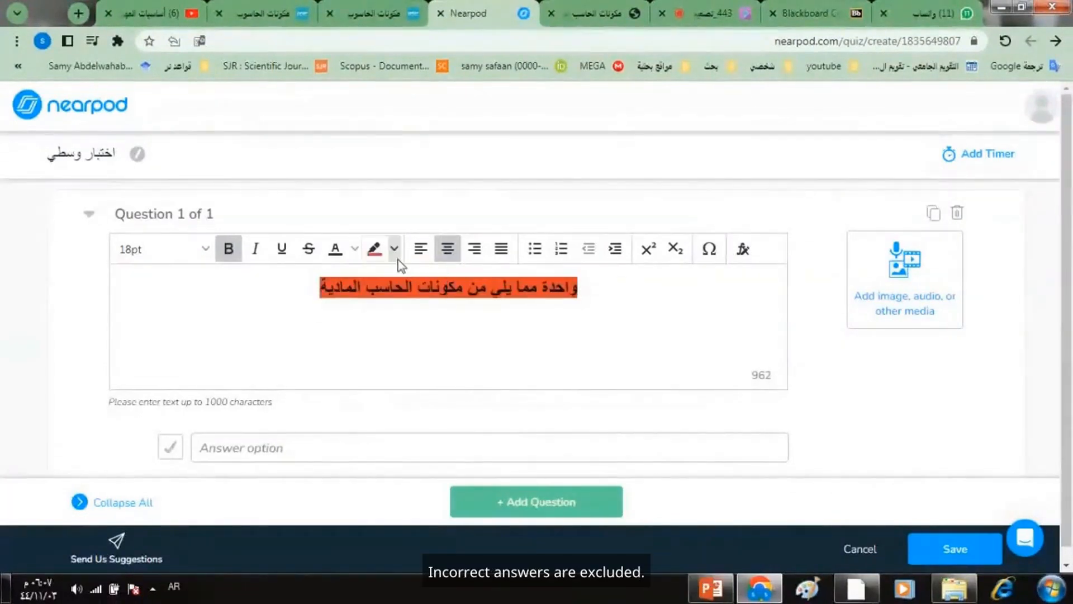
- Color the question text orange-red, leaving it without a background highlight
{"action": "key", "text": "ctrl+a"}
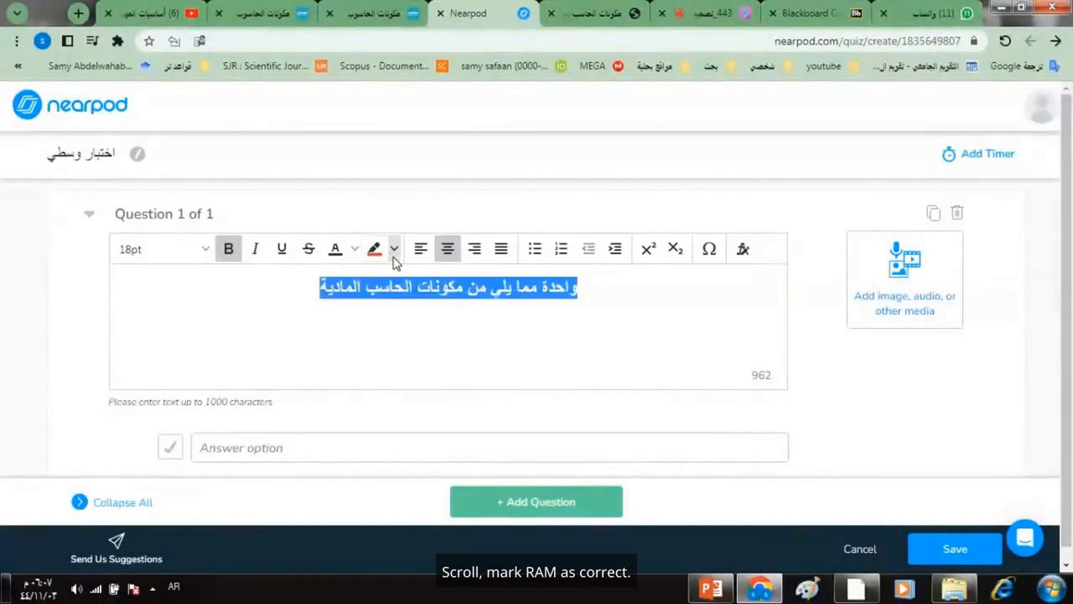
{"action": "left_click", "coordinate": [354, 250]}
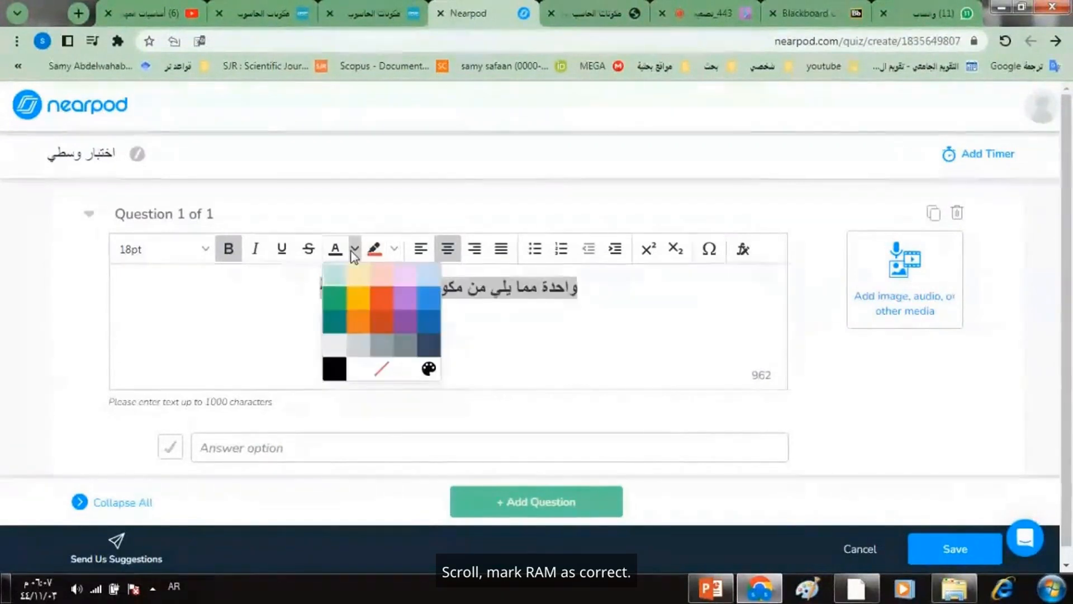
{"action": "left_click", "coordinate": [376, 291]}
{"action": "left_click", "coordinate": [401, 305]}
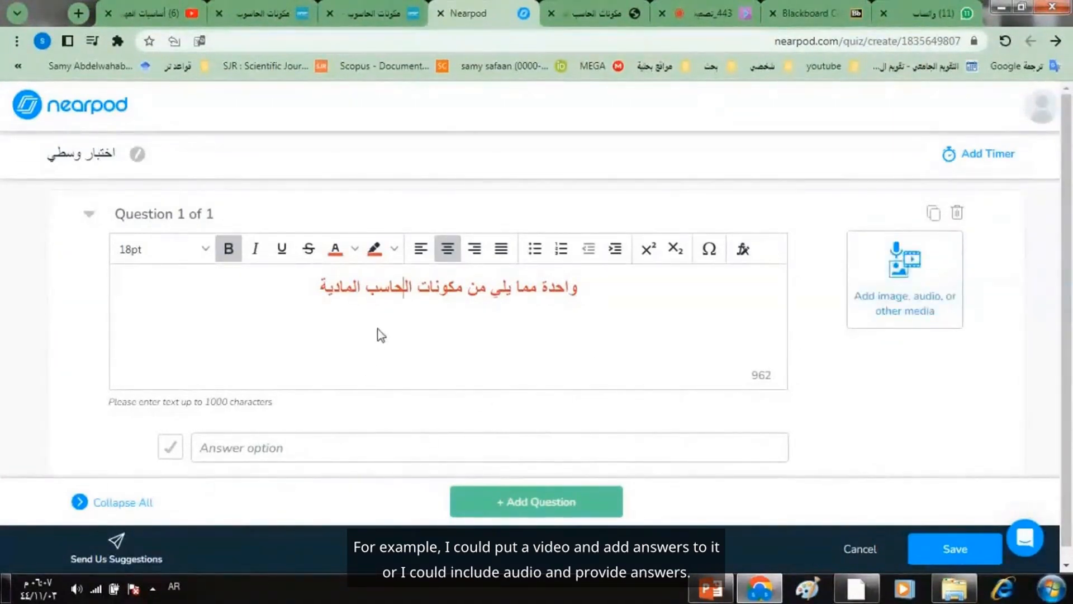
- Enter "الويندوز" as the first answer option of question 1
{"action": "left_click", "coordinate": [253, 448]}
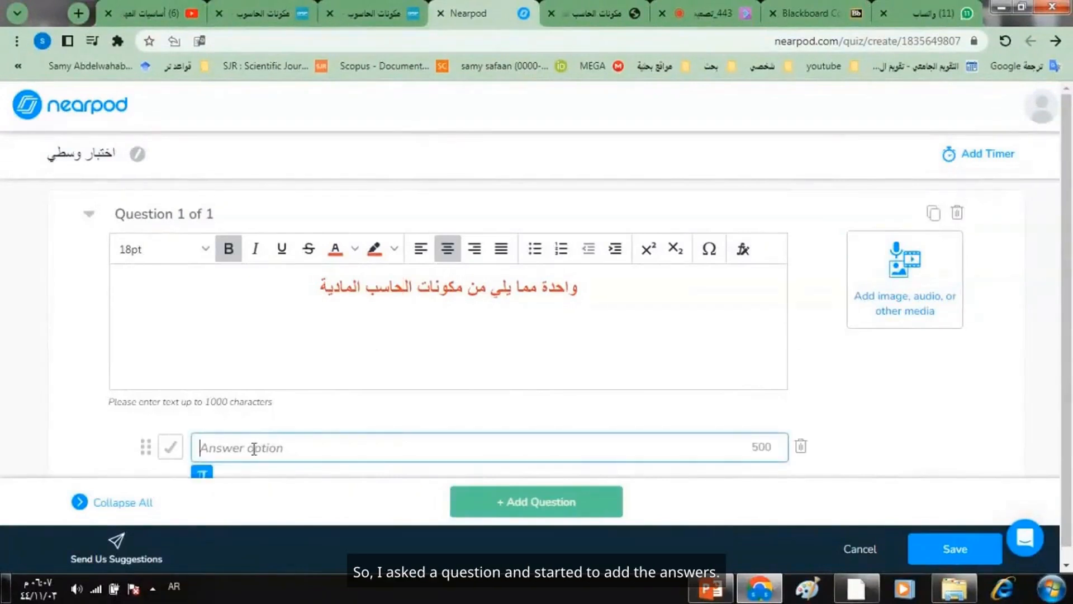
{"action": "type", "text": "الويندوز"}
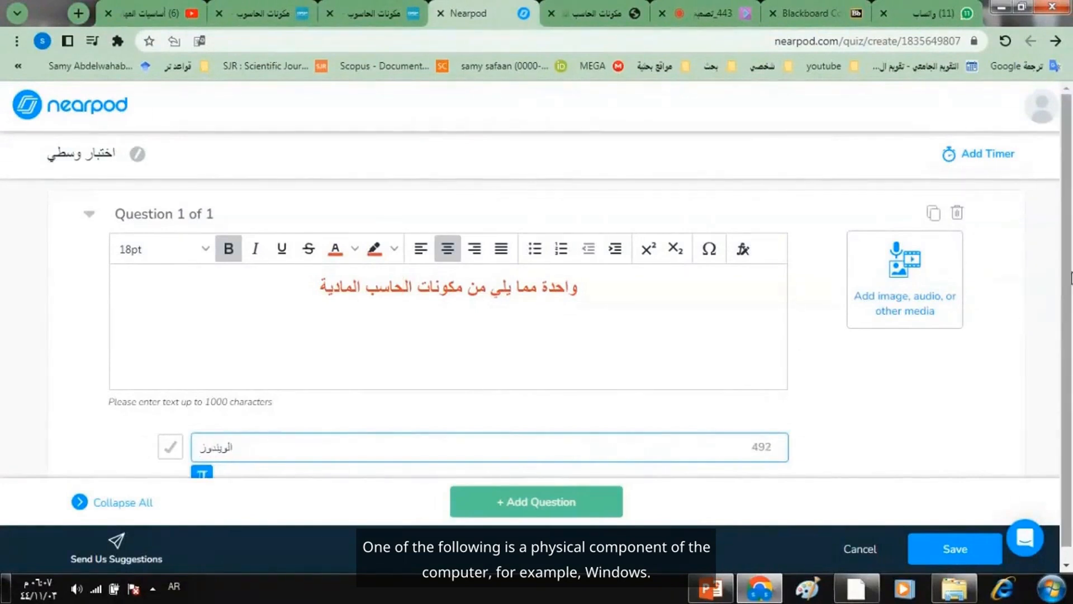
- Add the answer options "الرام", marked as correct, and "الوورد" to question 1
{"action": "scroll", "coordinate": [1071, 278], "scroll_direction": "down", "scroll_amount": 1}
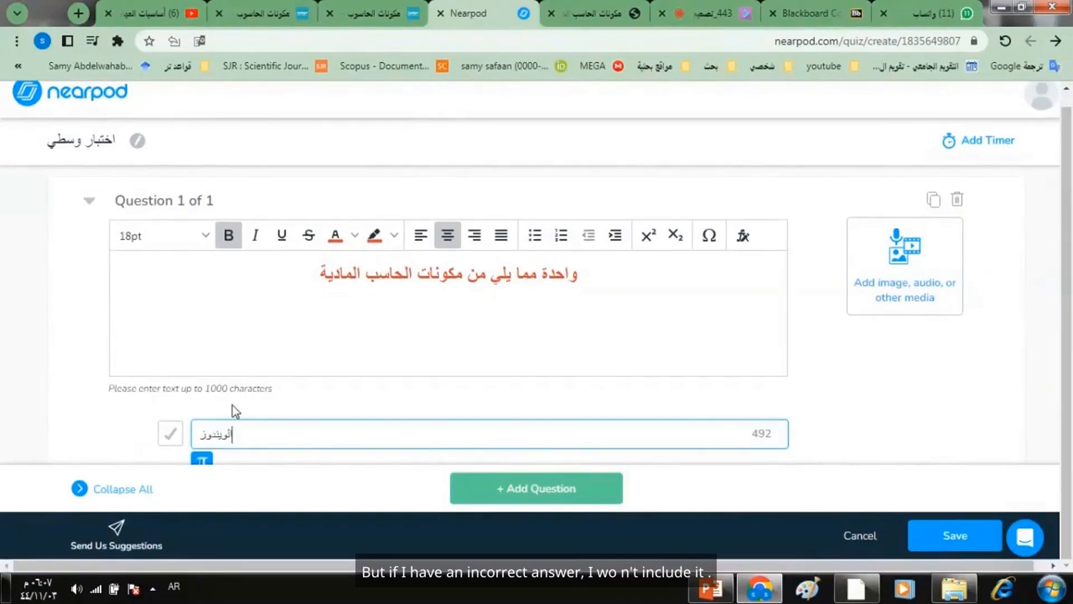
{"action": "key", "text": "Return"}
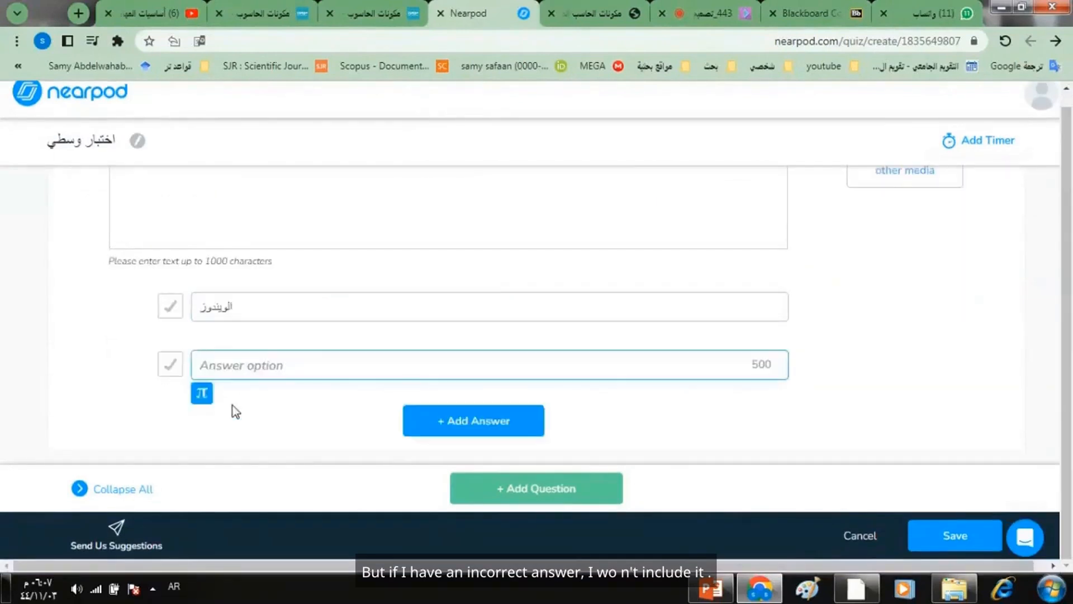
{"action": "type", "text": "الرام"}
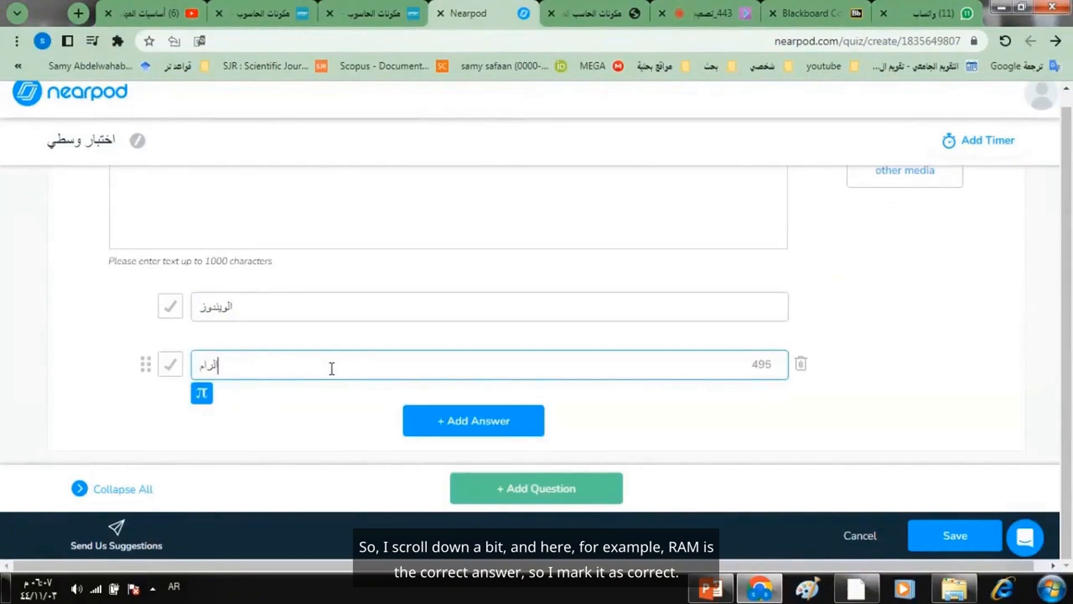
{"action": "left_click", "coordinate": [170, 364]}
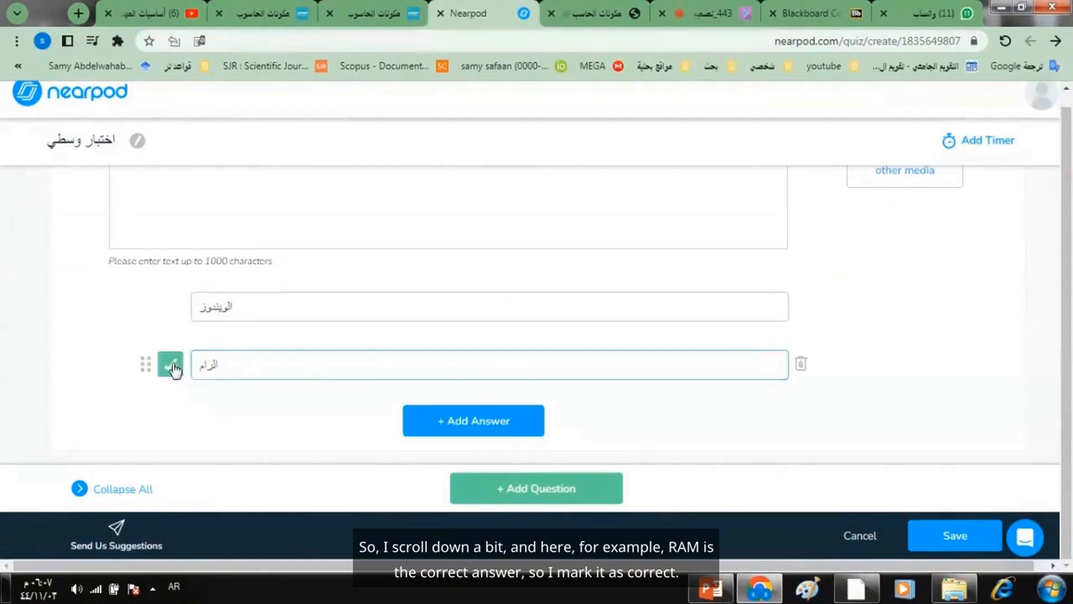
{"action": "left_click", "coordinate": [453, 425]}
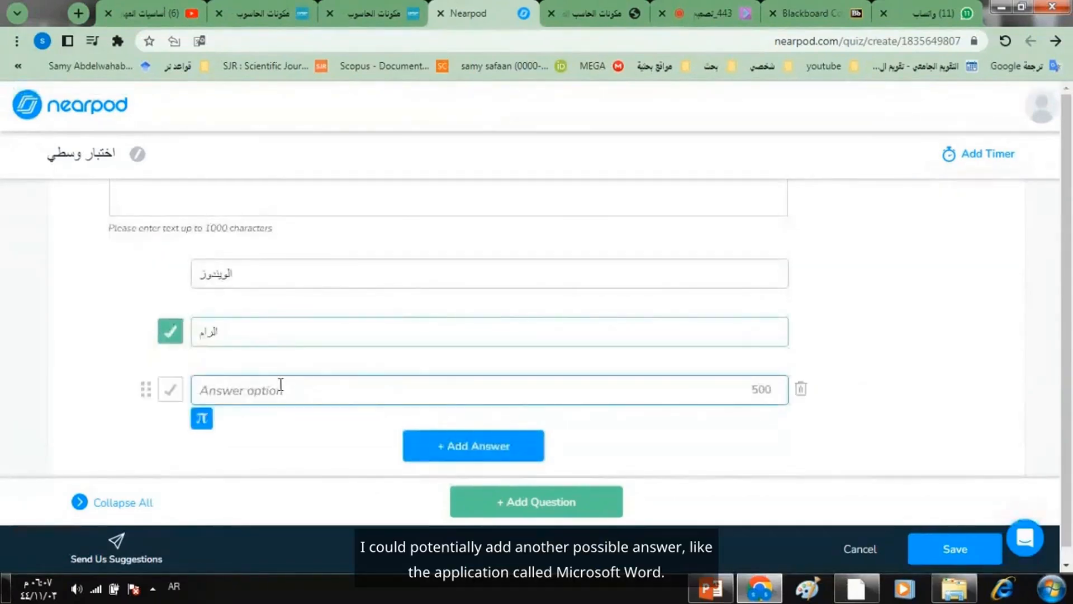
{"action": "type", "text": "الوورد"}
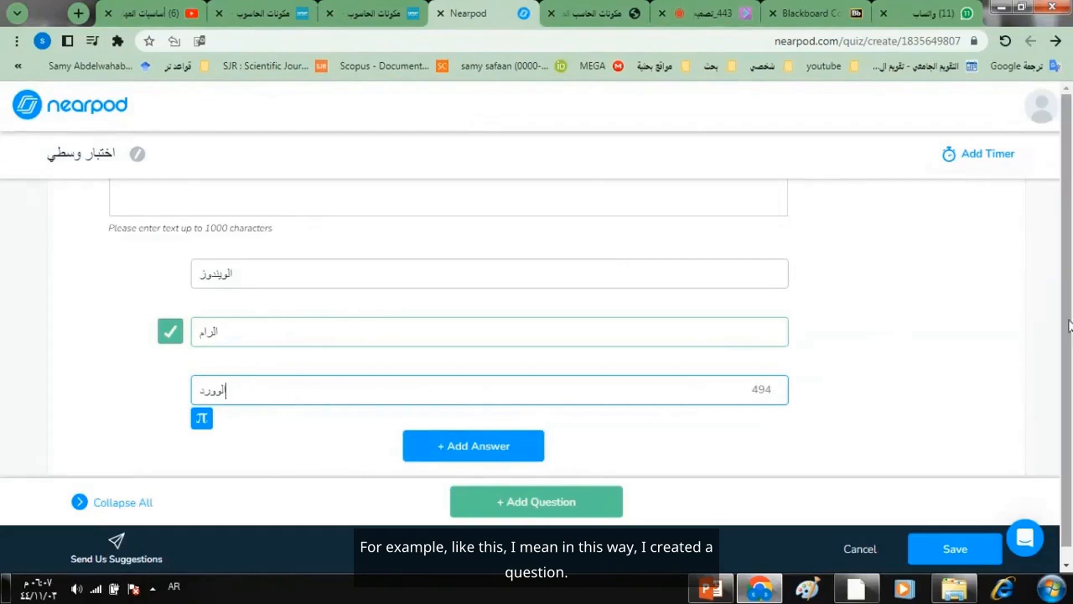
- Add an activity timer of 00 minutes and 30 seconds to the quiz
{"action": "left_click", "coordinate": [988, 162]}
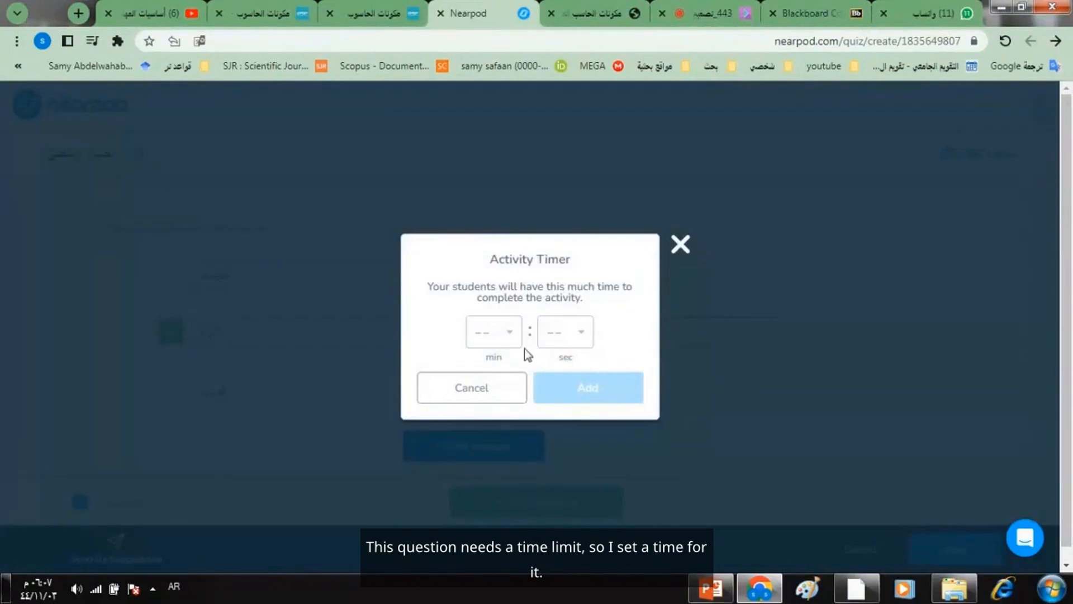
{"action": "left_click", "coordinate": [560, 345]}
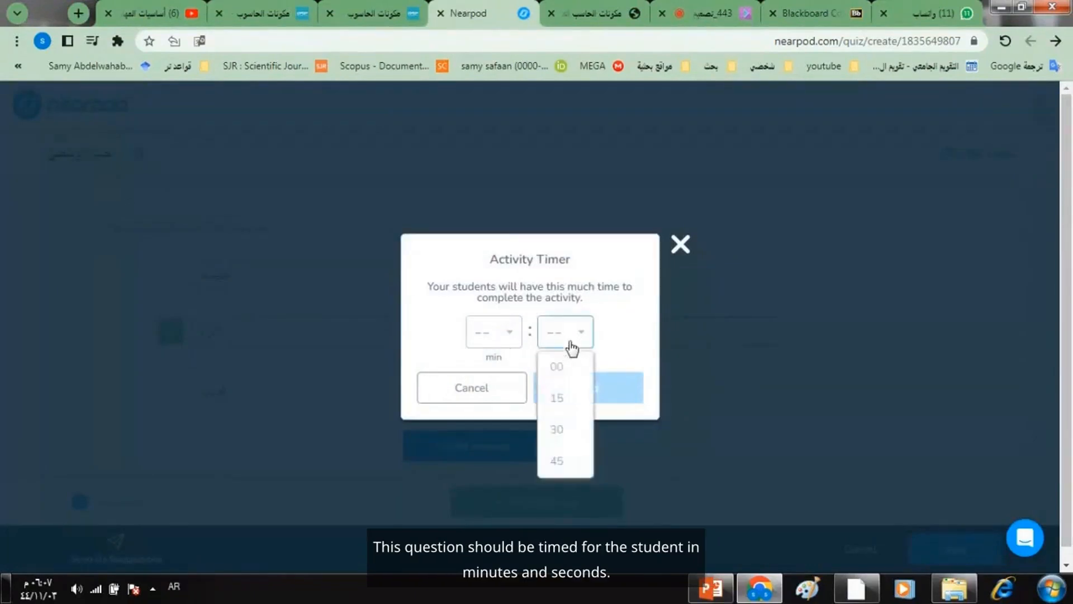
{"action": "left_click", "coordinate": [569, 399]}
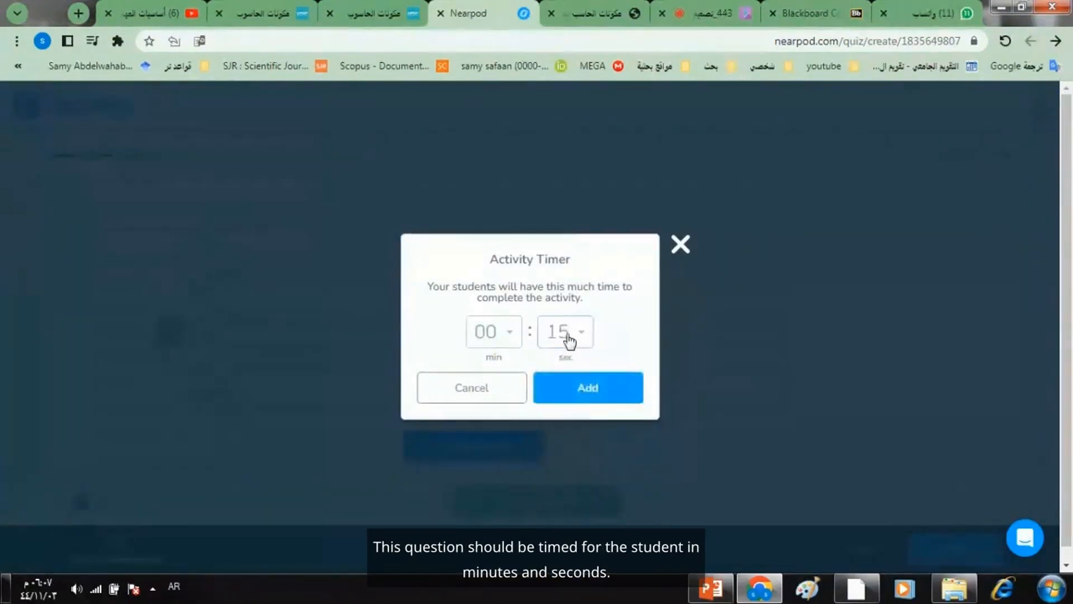
{"action": "left_click", "coordinate": [568, 339]}
{"action": "left_click", "coordinate": [567, 430]}
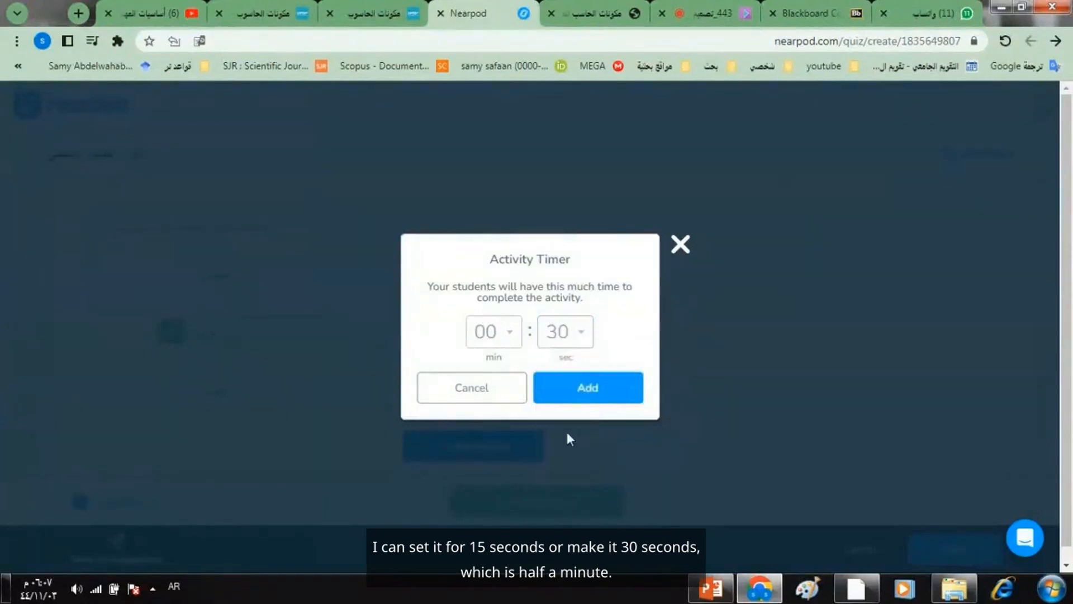
{"action": "left_click", "coordinate": [585, 402]}
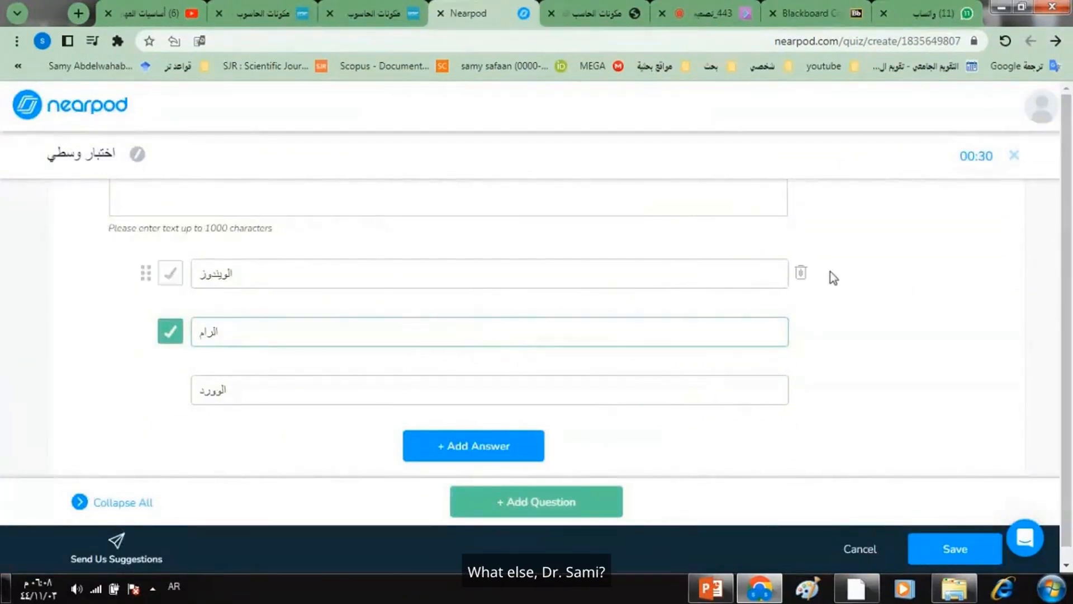
- Add a second question with the text "واحدة مما يلي من المكونات البرمجية للحاسب"
{"action": "left_click", "coordinate": [551, 503]}
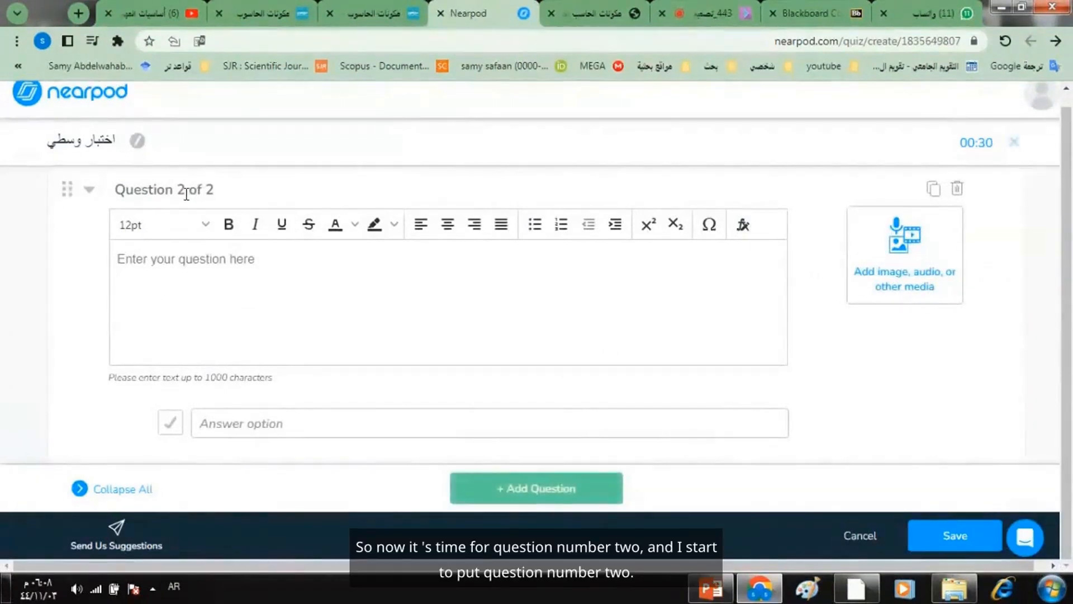
{"action": "left_click", "coordinate": [176, 263]}
{"action": "type", "text": "راحدة مما"}
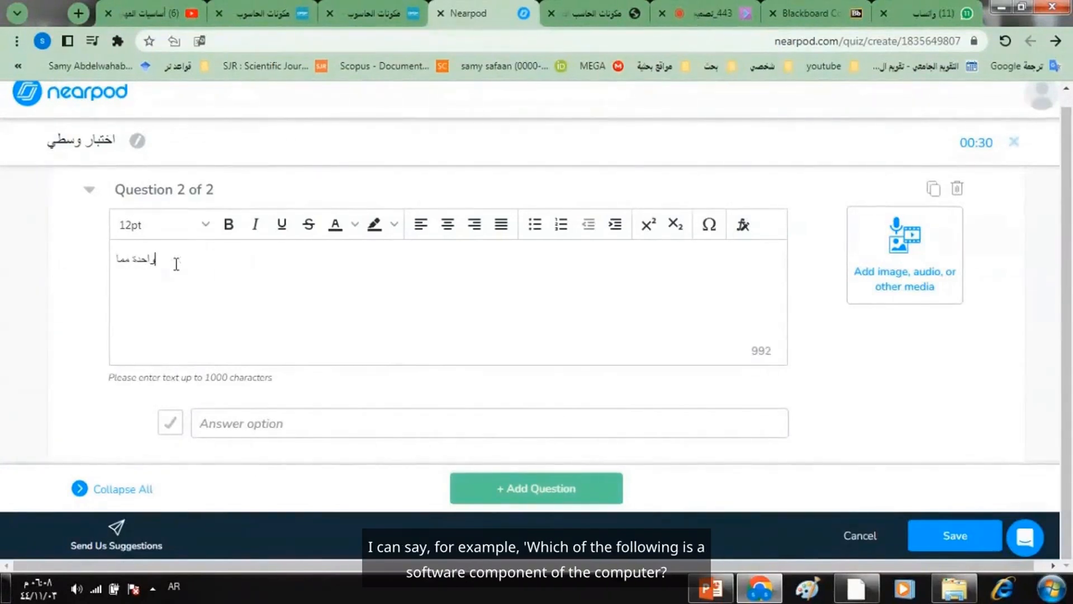
{"action": "type", "text": " يلي من المكونات البرمجية للحاسب"}
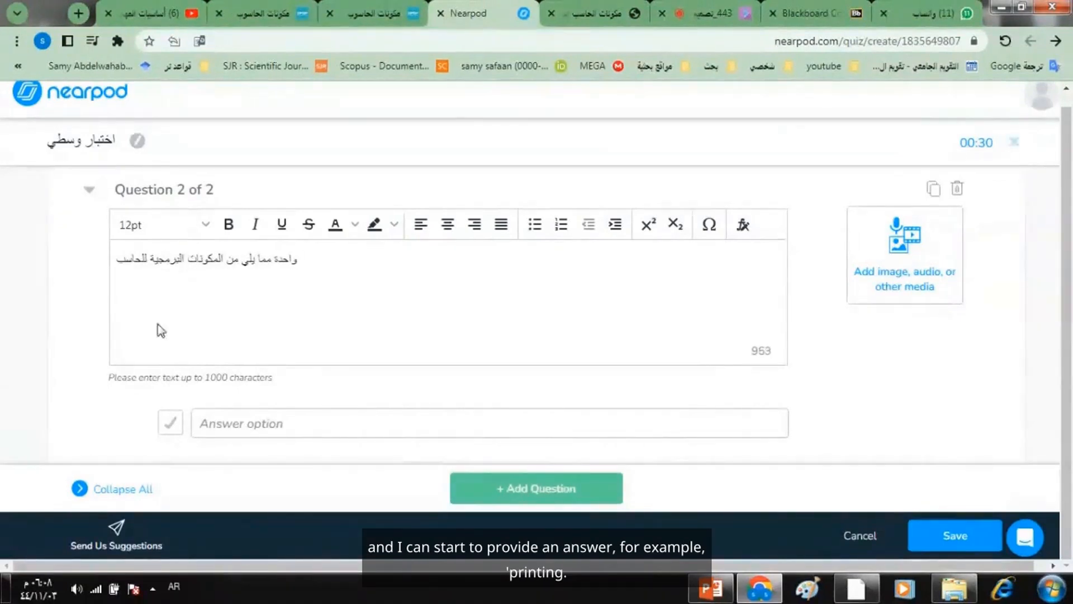
- Enter "الطابعة" and "الوورد" as answer options for question 2, marking "الوورد" as the correct one
{"action": "left_click", "coordinate": [220, 422]}
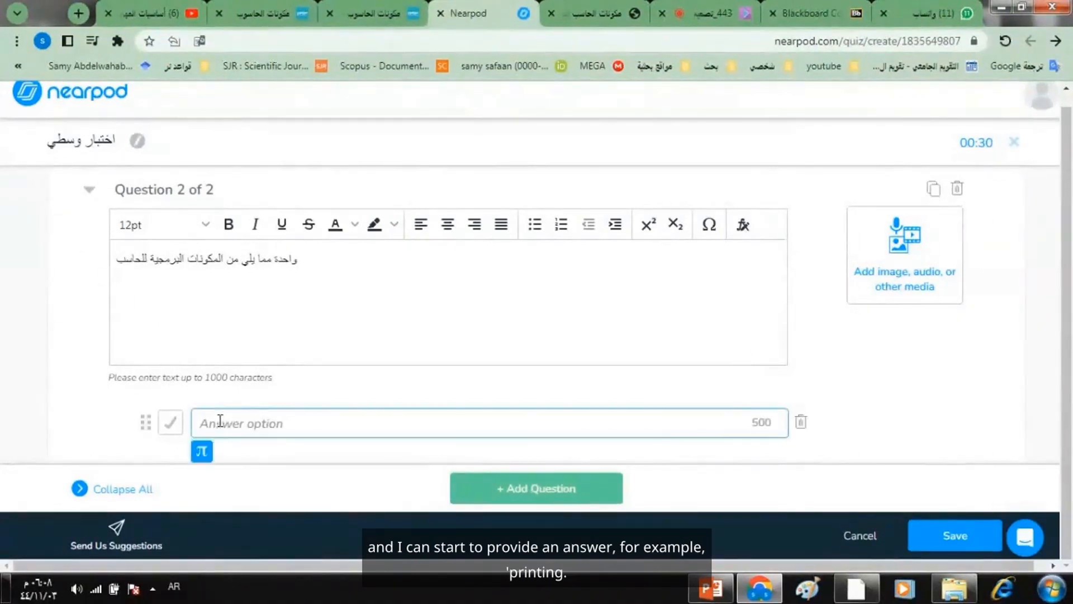
{"action": "type", "text": "الطببعة"}
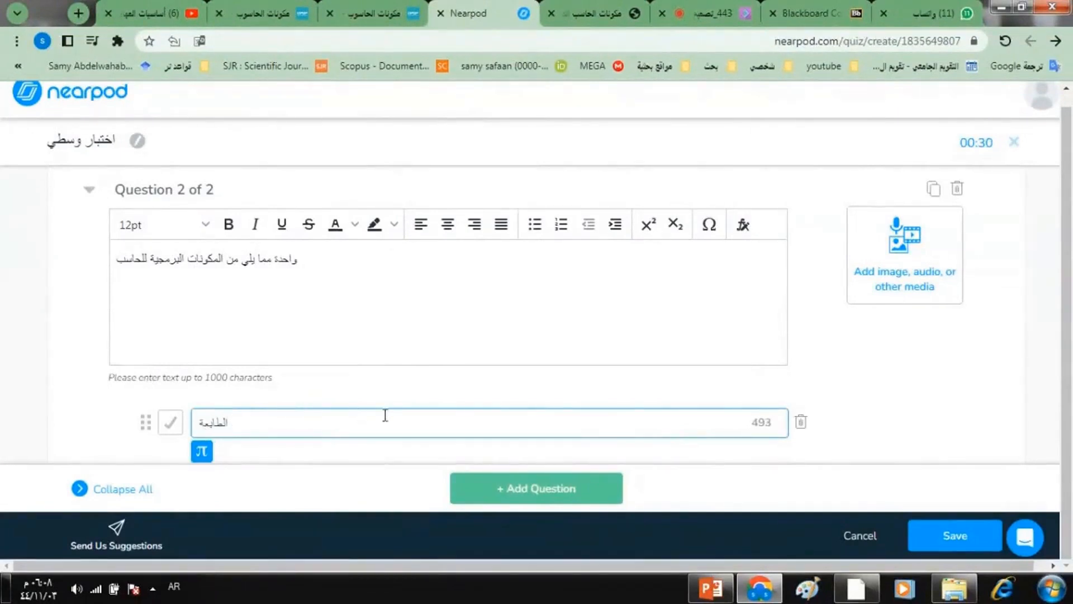
{"action": "key", "text": "Return"}
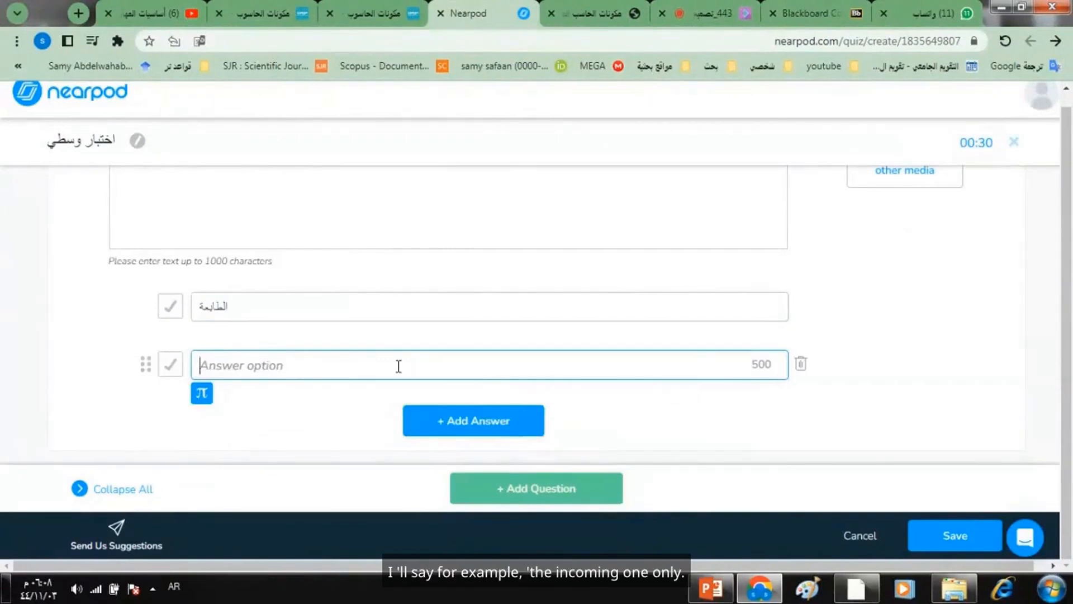
{"action": "type", "text": "الو"}
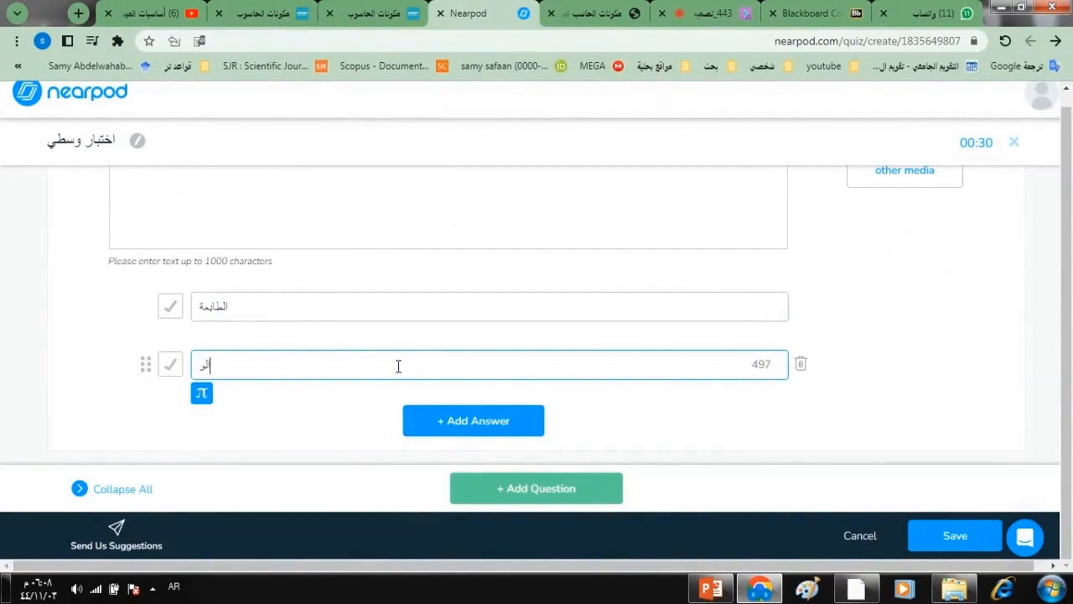
{"action": "type", "text": "ر"}
{"action": "type", "text": "رد"}
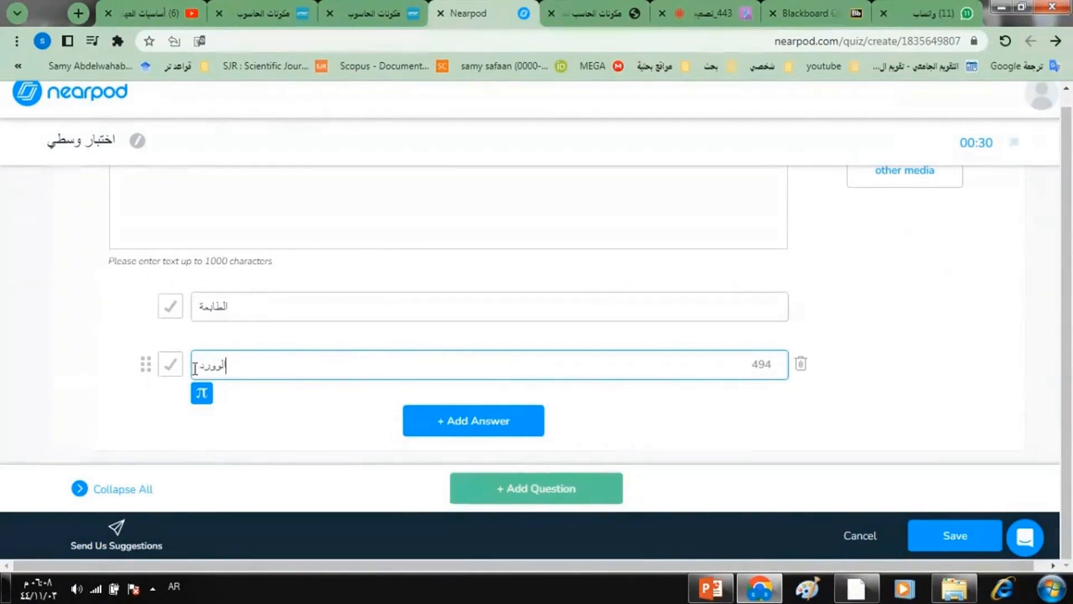
{"action": "left_click", "coordinate": [171, 367]}
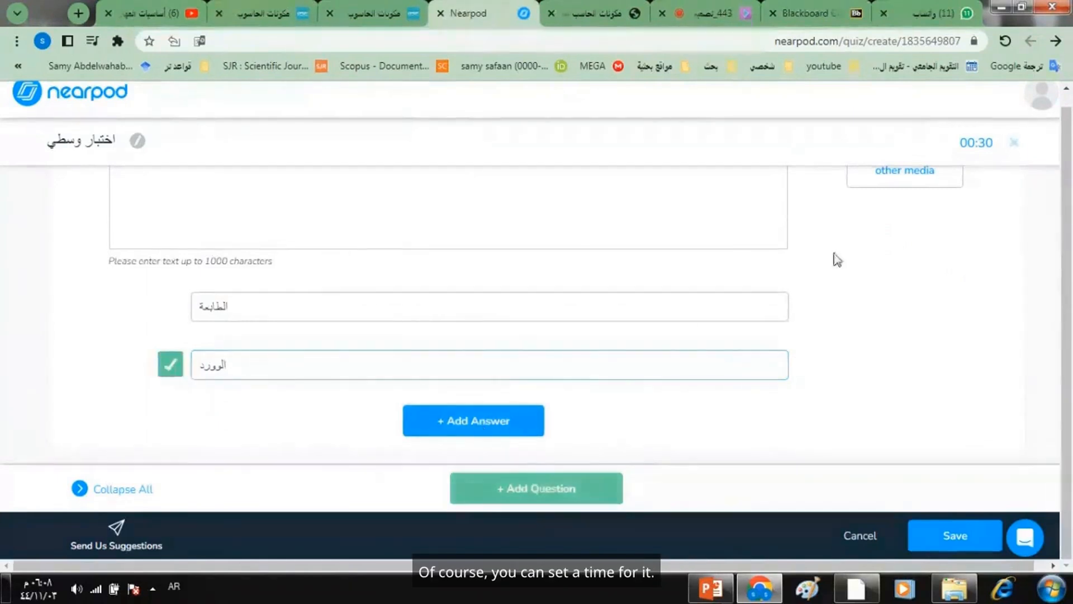
- Set the quiz's activity timer to 15 seconds
{"action": "left_click", "coordinate": [586, 223]}
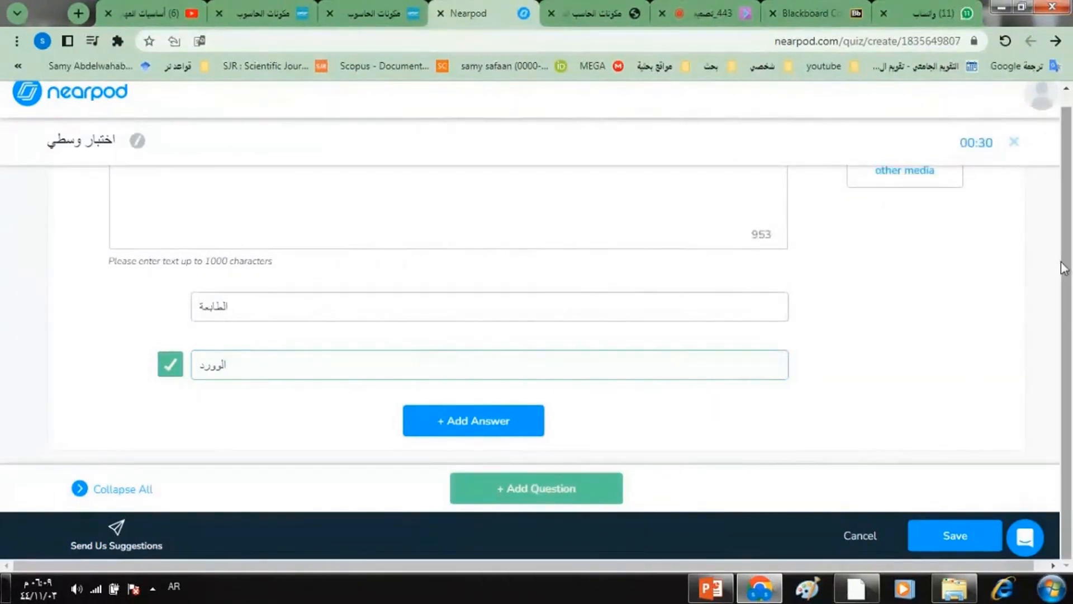
{"action": "scroll", "coordinate": [1065, 212], "scroll_direction": "up", "scroll_amount": 1}
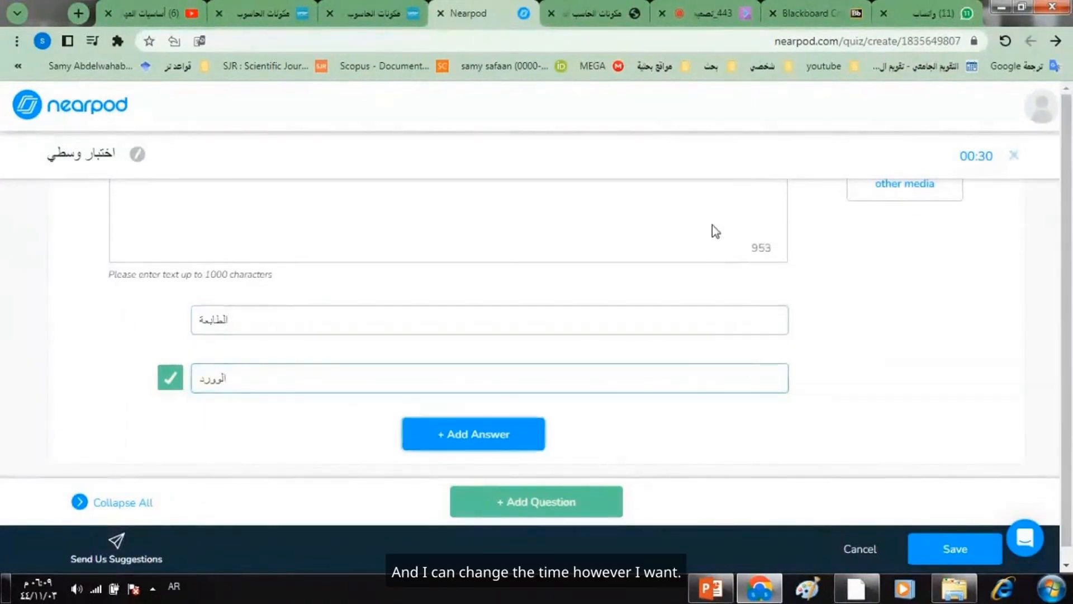
{"action": "scroll", "coordinate": [712, 229], "scroll_direction": "up", "scroll_amount": 1}
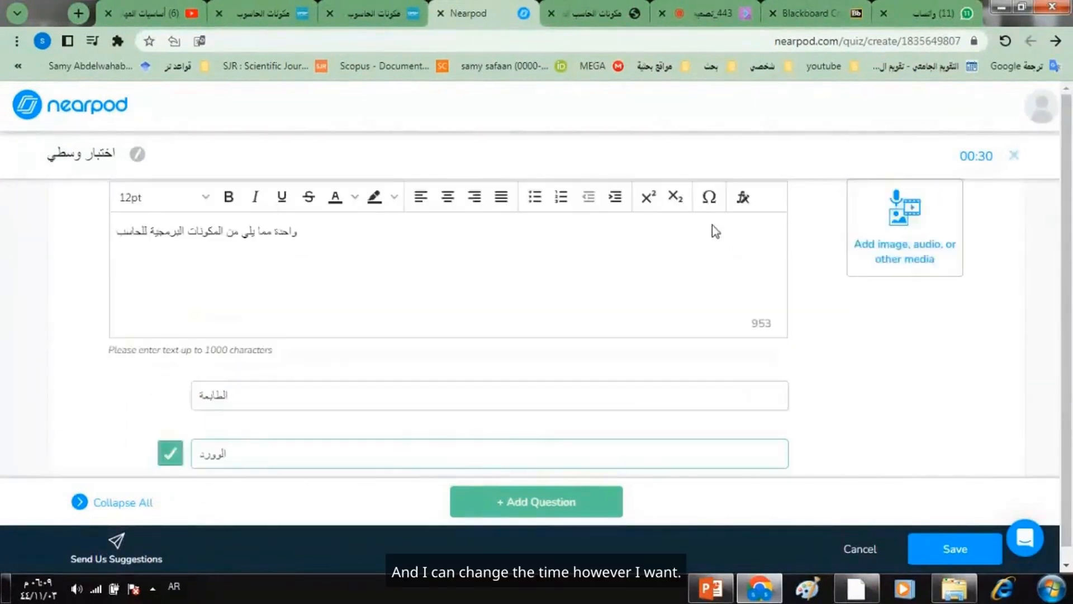
{"action": "left_click", "coordinate": [969, 174]}
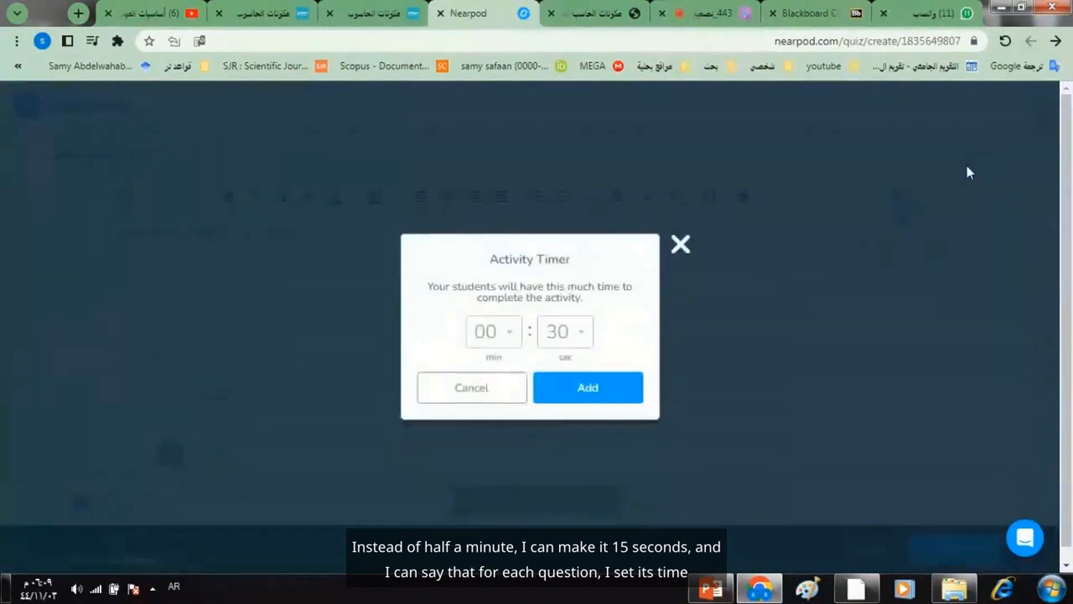
{"action": "left_click", "coordinate": [568, 345]}
{"action": "left_click", "coordinate": [566, 401]}
{"action": "left_click", "coordinate": [569, 398]}
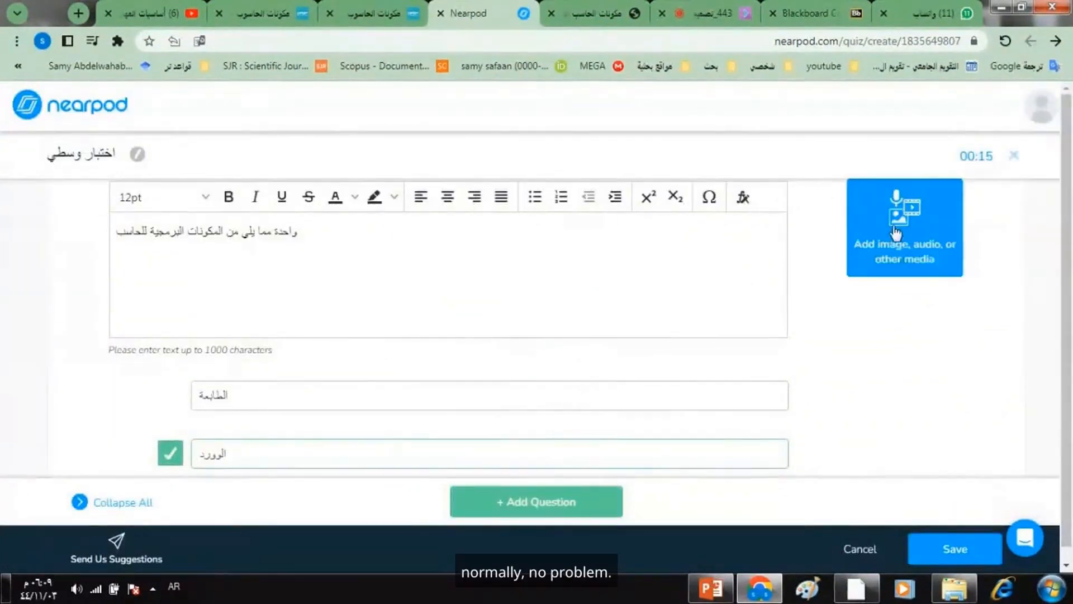
- Add a third question and attach the first video from a YouTube search for "مكونات الحاسب"
{"action": "left_click", "coordinate": [515, 502]}
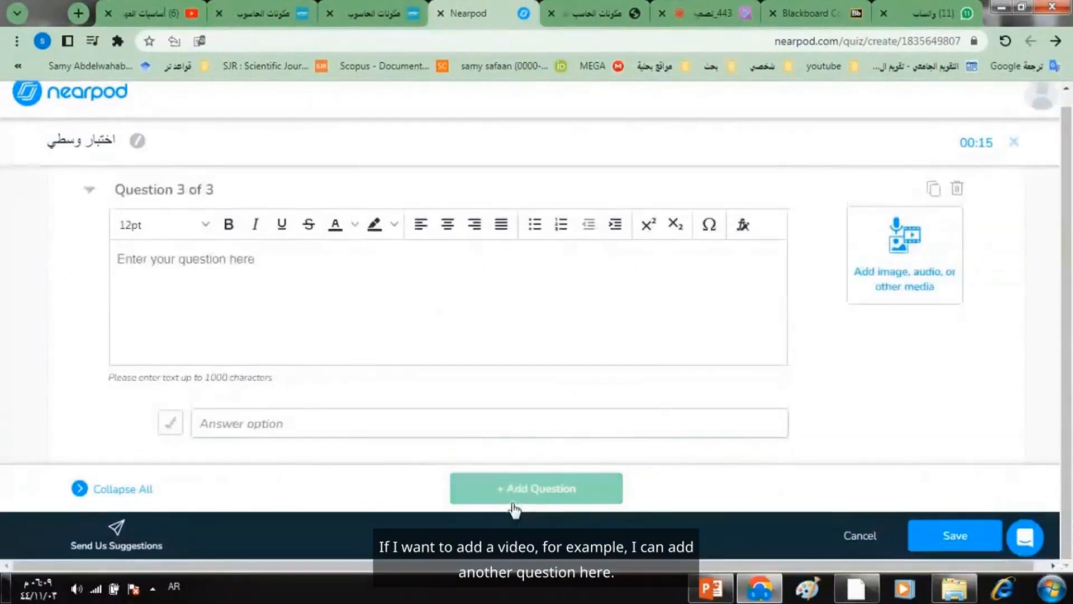
{"action": "left_click", "coordinate": [905, 278]}
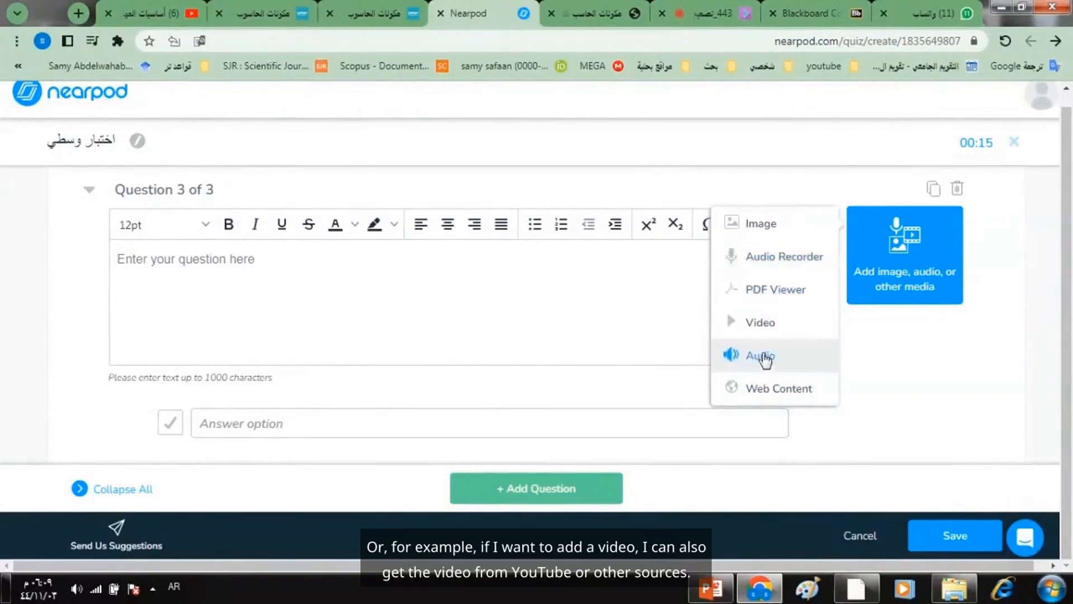
{"action": "left_click", "coordinate": [762, 329]}
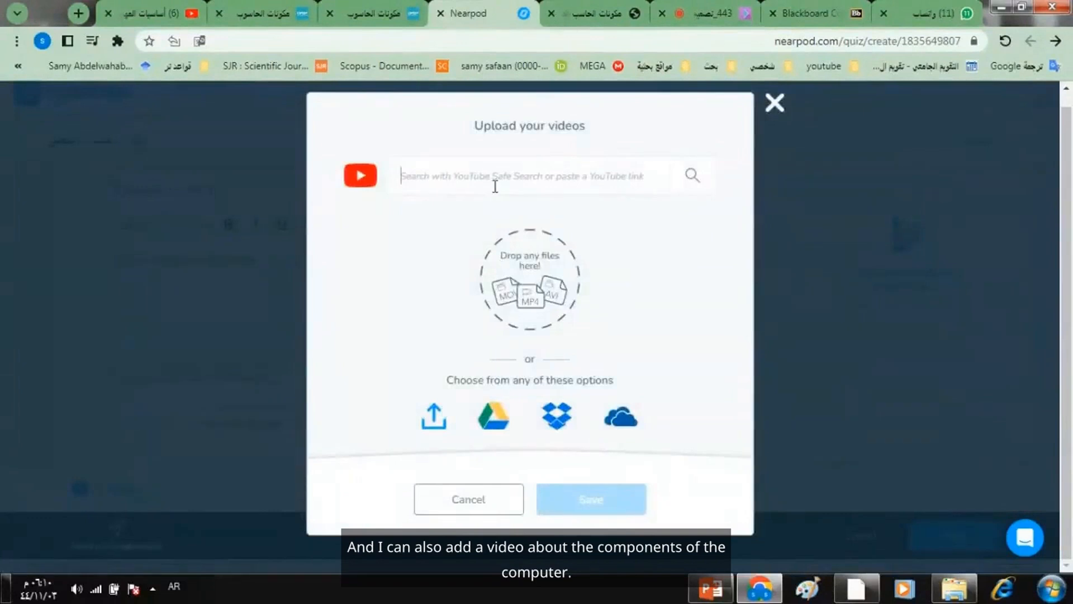
{"action": "type", "text": "ككونات الحاسب"}
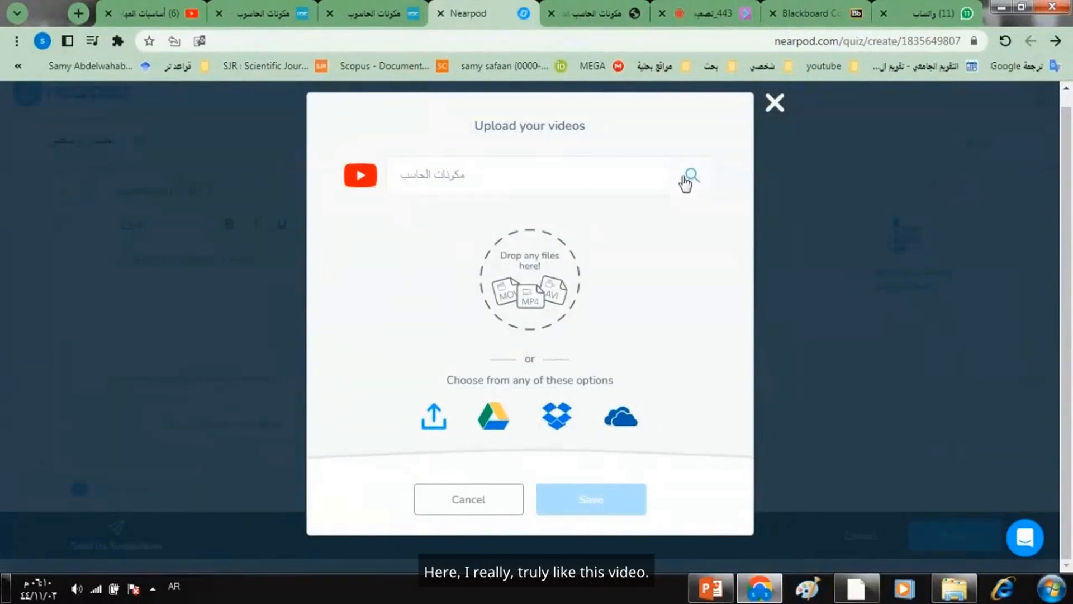
{"action": "left_click", "coordinate": [685, 180]}
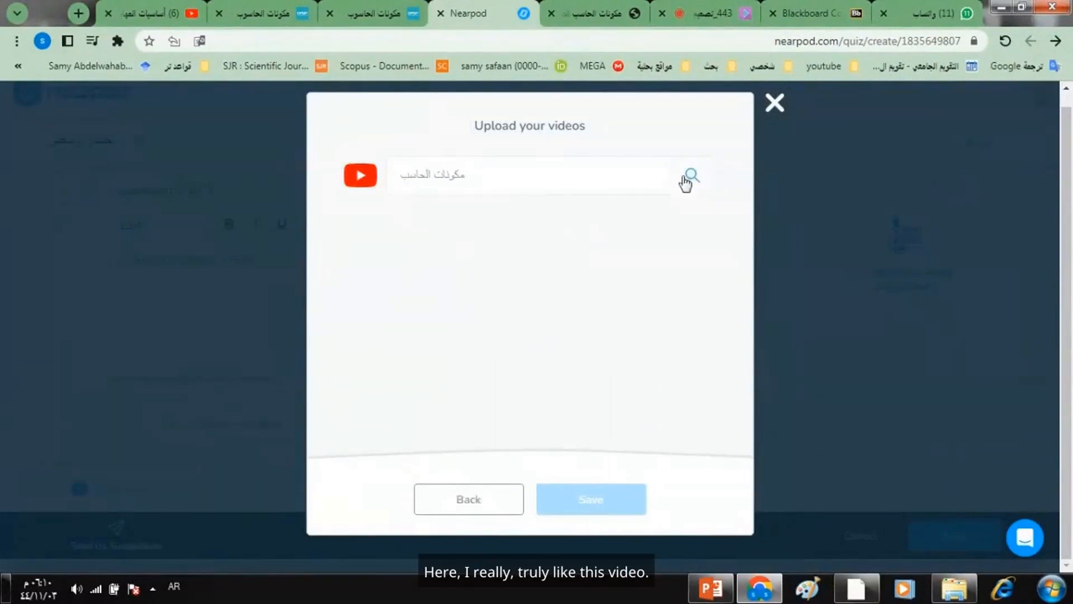
{"action": "left_click", "coordinate": [444, 237]}
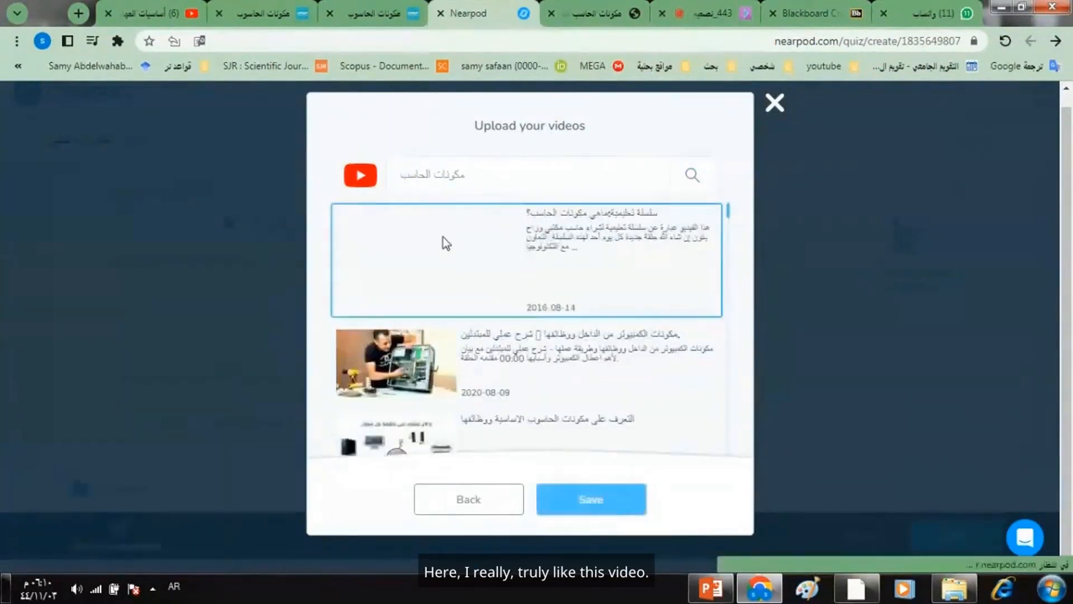
{"action": "left_click", "coordinate": [557, 499]}
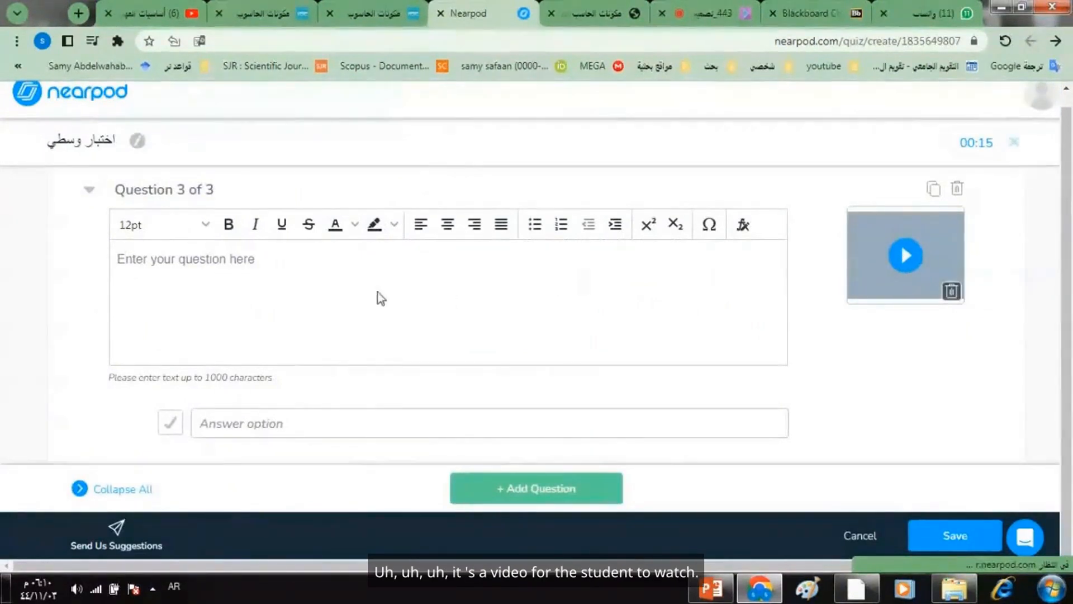
- Write question 3's text on two lines: "أنظر للفيديو ,اجب على السؤال التالي" and "أكبر وحدة قياس فى الحاسب"
{"action": "left_click", "coordinate": [263, 259]}
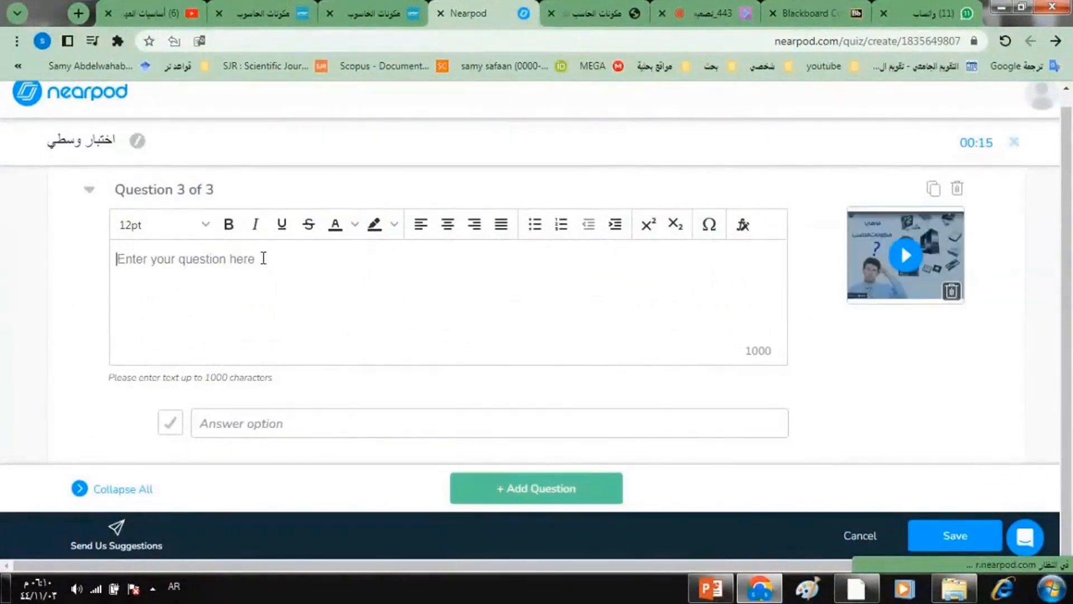
{"action": "type", "text": "ا"}
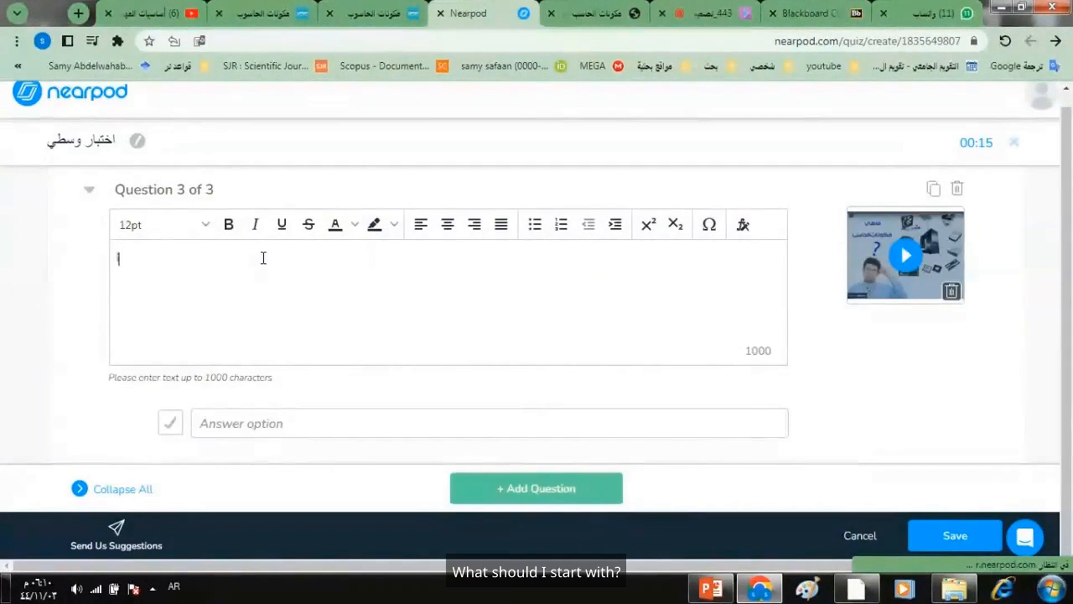
{"action": "type", "text": "نظر للفيديو, ا"}
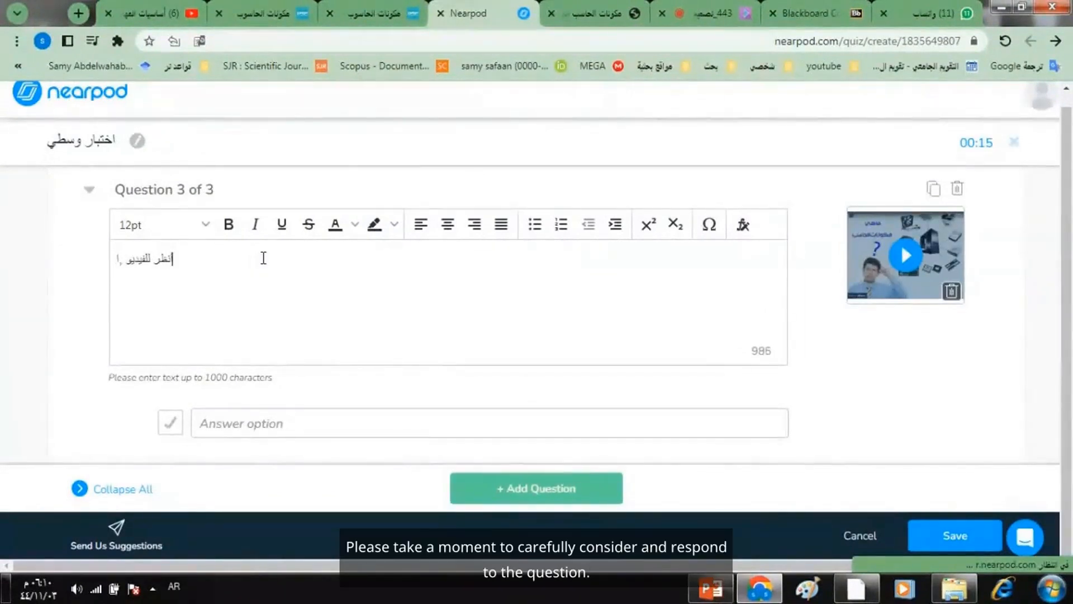
{"action": "type", "text": "جب على ال"}
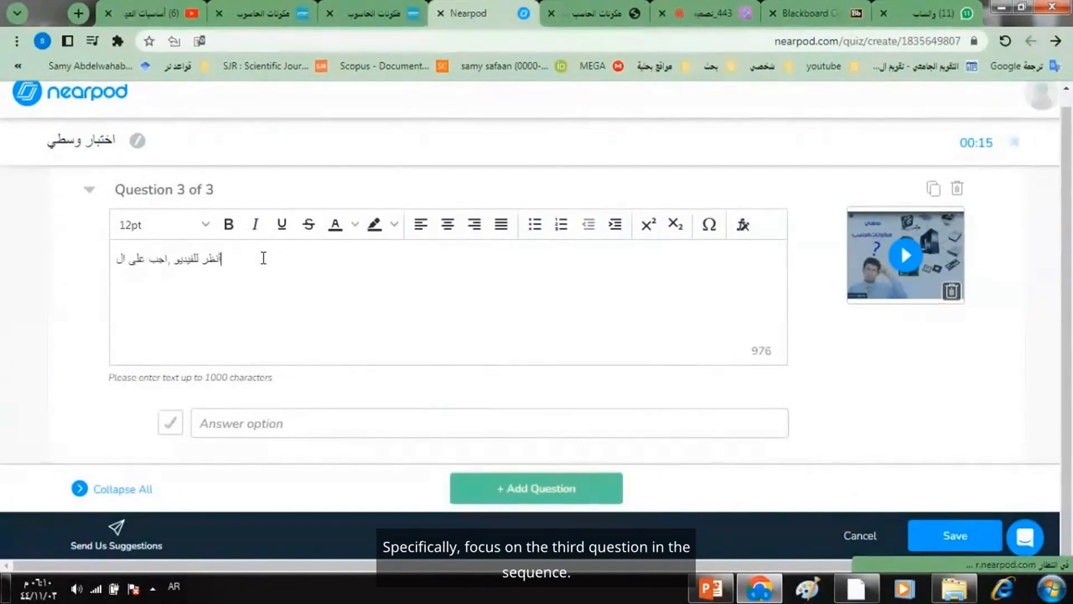
{"action": "type", "text": "سؤال تل"}
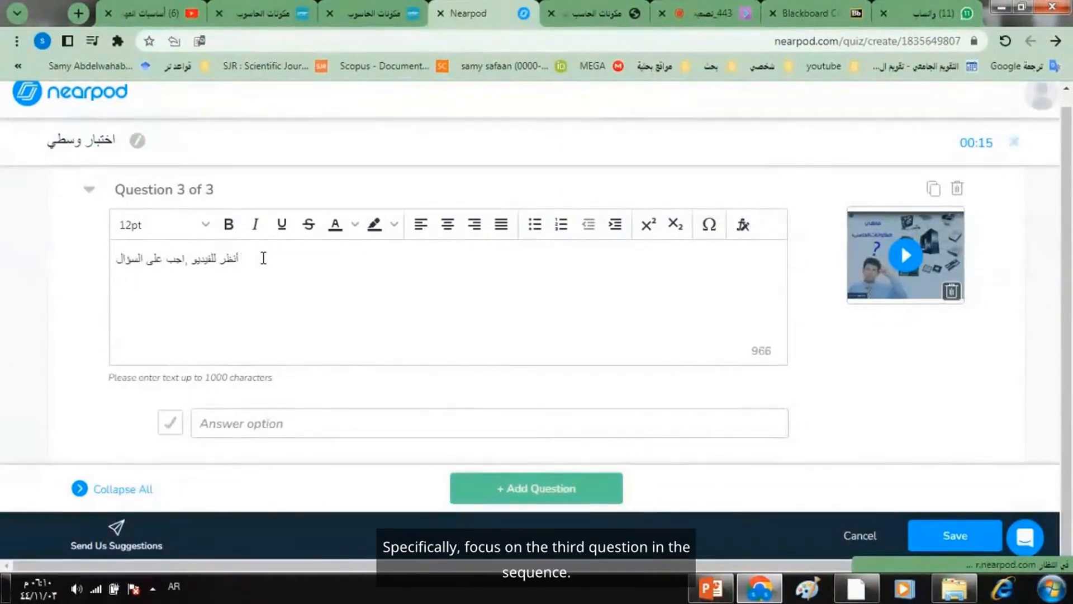
{"action": "key", "text": "BackSpace"}
{"action": "type", "text": "التالي"}
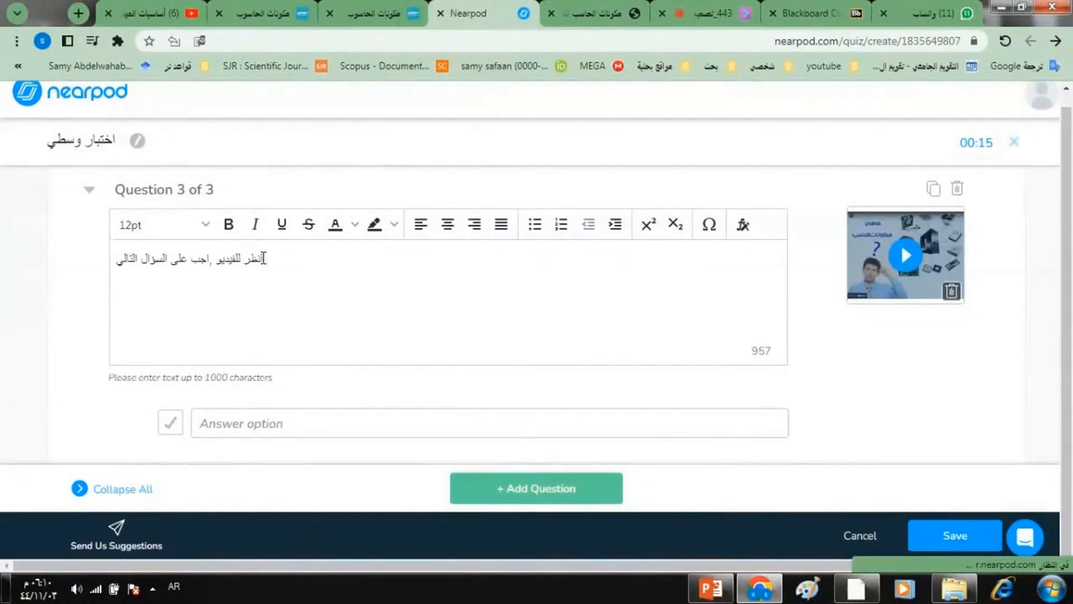
{"action": "type", "text": "اك"}
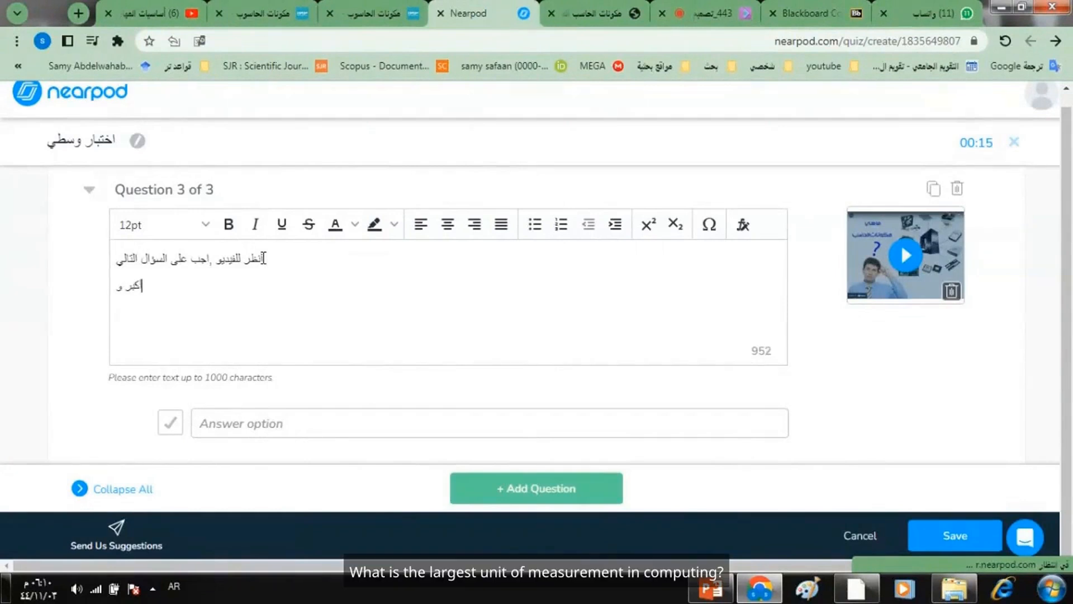
{"action": "type", "text": "بر وحدة قياس فى الحاسب"}
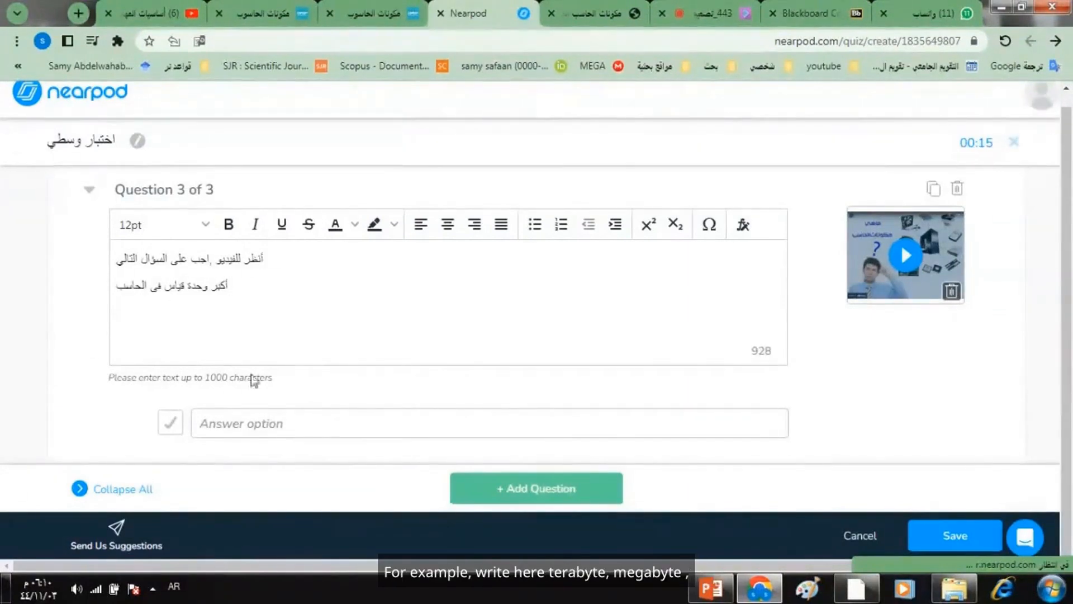
- Add "تيرا", "الميجا" and "البايت" as answer options for question 3 with "تيرا" marked correct, and save the quiz
{"action": "left_click", "coordinate": [261, 418]}
{"action": "type", "text": "ك"}
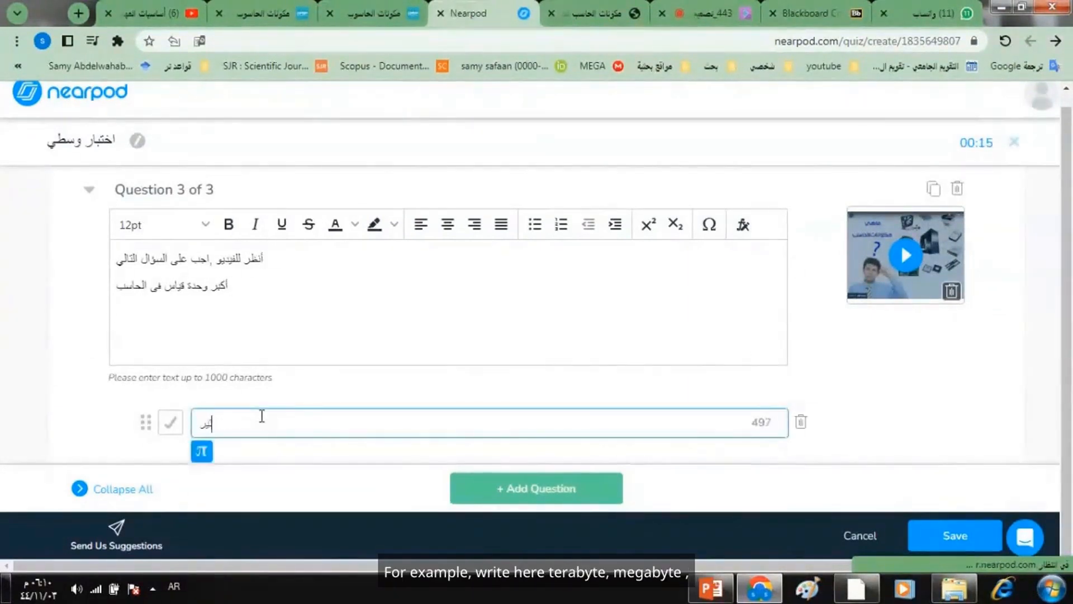
{"action": "type", "text": "يرا"}
{"action": "key", "text": "Return"}
{"action": "type", "text": "الميجا"}
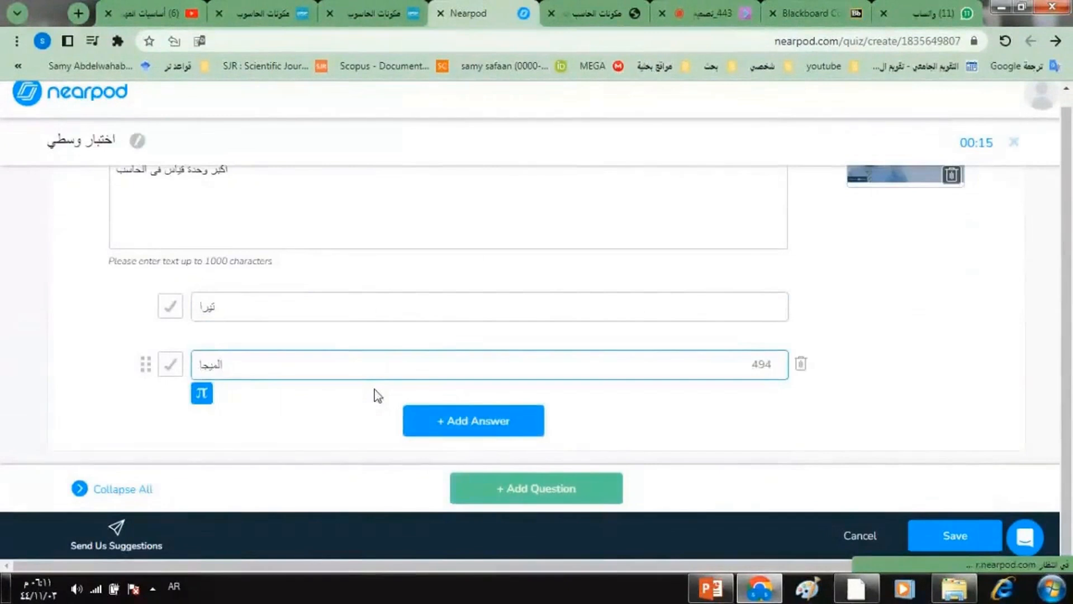
{"action": "left_click", "coordinate": [446, 420]}
{"action": "type", "text": "البايت"}
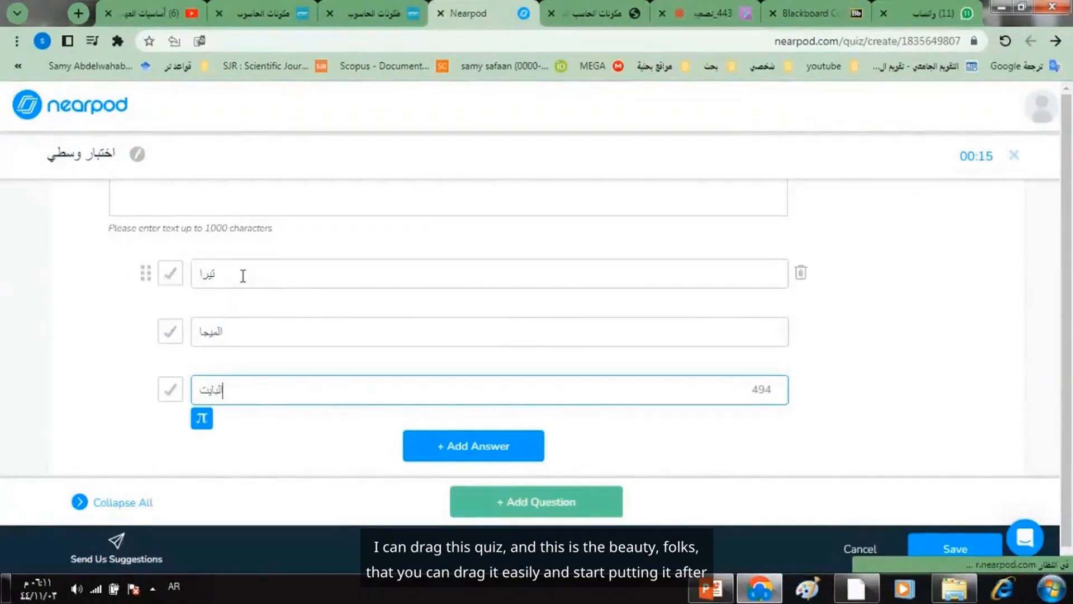
{"action": "left_click", "coordinate": [173, 279]}
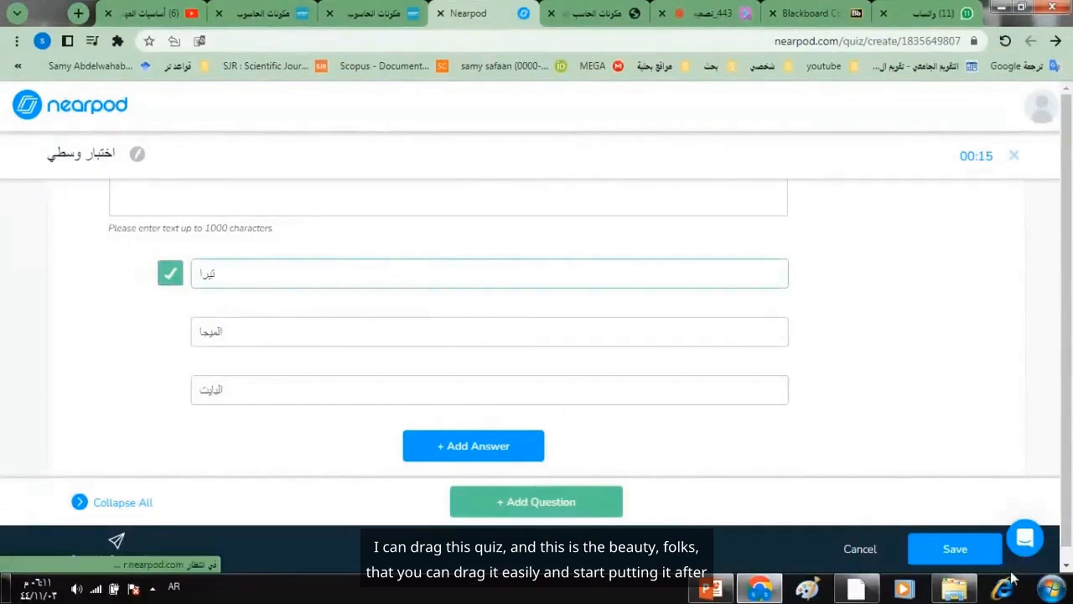
{"action": "left_click", "coordinate": [959, 549]}
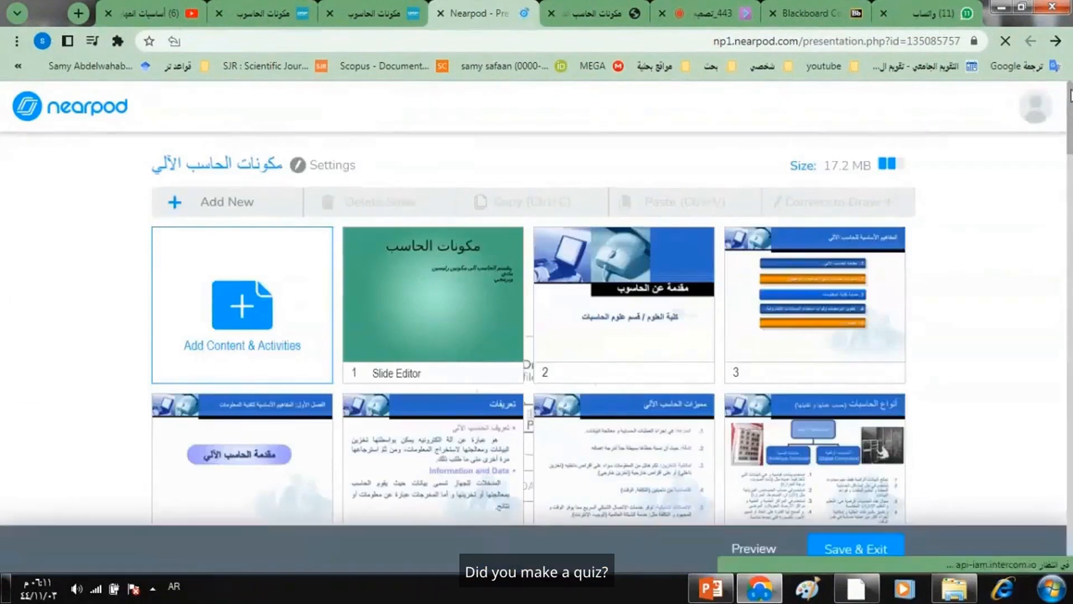
- Move the quiz from the end of the lesson up to slide position 53
{"action": "scroll", "coordinate": [1067, 179], "scroll_direction": "down", "scroll_amount": 10}
{"action": "scroll", "coordinate": [1068, 224], "scroll_direction": "down", "scroll_amount": 20}
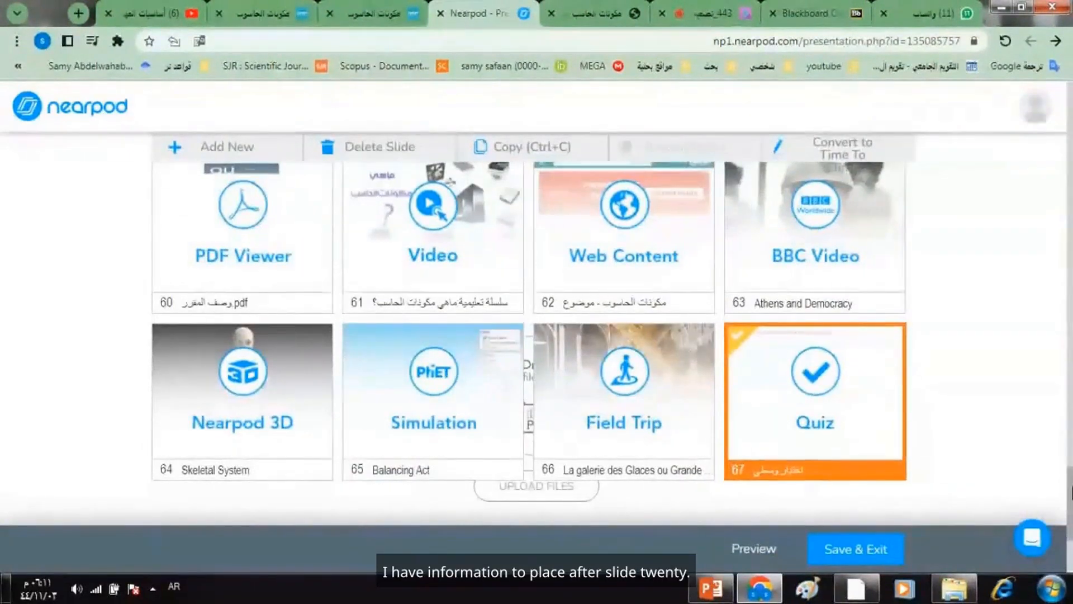
{"action": "scroll", "coordinate": [1071, 492], "scroll_direction": "up", "scroll_amount": 1}
{"action": "left_click_drag", "start_coordinate": [1071, 482], "coordinate": [1055, 233]}
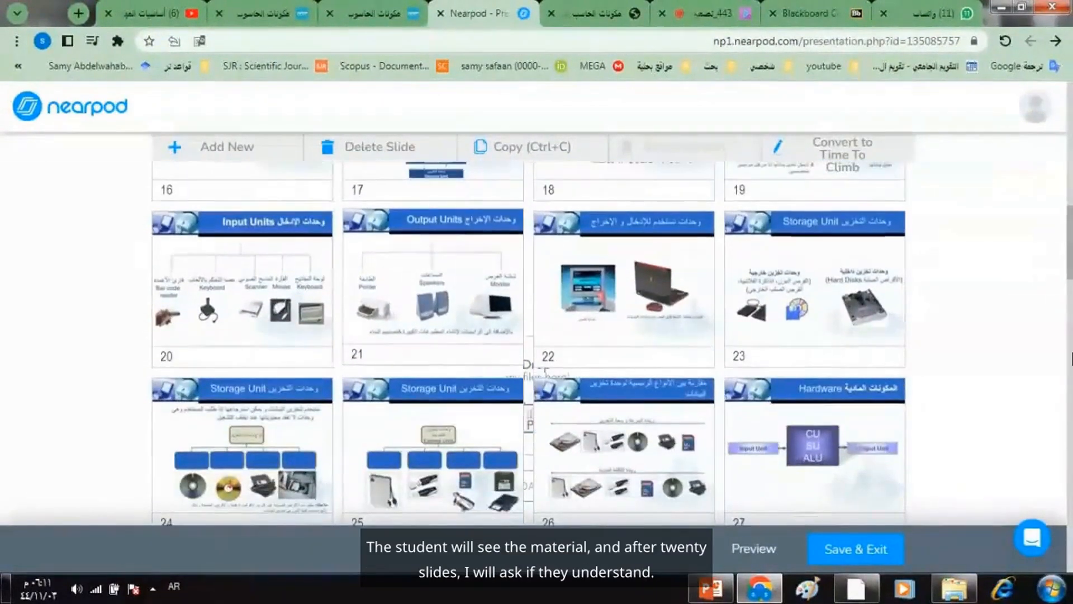
{"action": "scroll", "coordinate": [1071, 335], "scroll_direction": "down", "scroll_amount": 5}
{"action": "left_click_drag", "start_coordinate": [1071, 311], "coordinate": [1066, 451]}
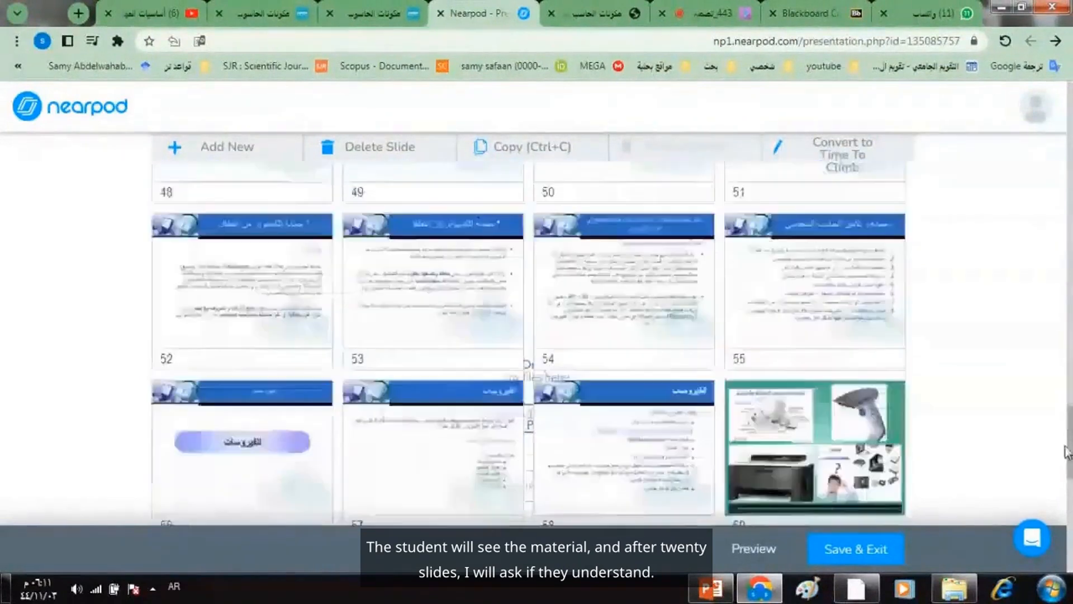
{"action": "scroll", "coordinate": [1067, 452], "scroll_direction": "down", "scroll_amount": 5}
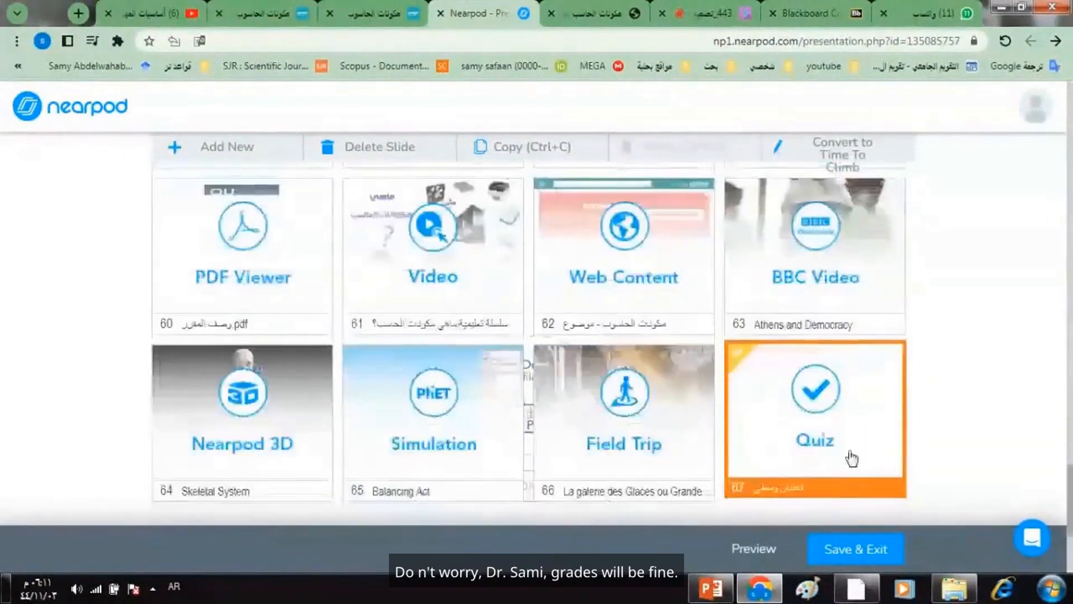
{"action": "left_click_drag", "start_coordinate": [824, 431], "coordinate": [447, 257]}
{"action": "scroll", "coordinate": [1070, 447], "scroll_direction": "up", "scroll_amount": 5}
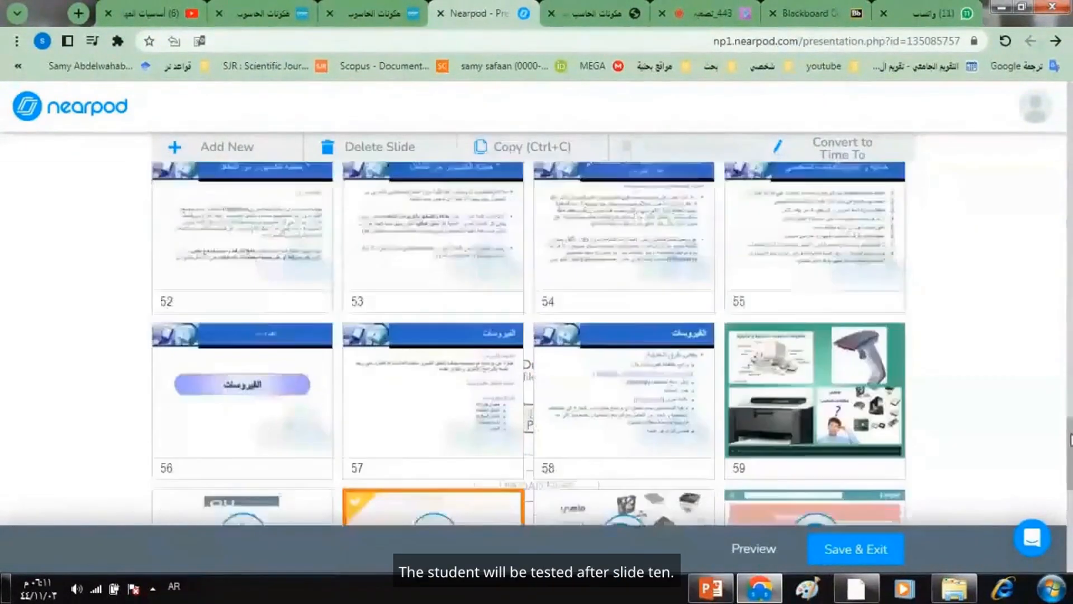
{"action": "left_click_drag", "start_coordinate": [485, 505], "coordinate": [460, 213]}
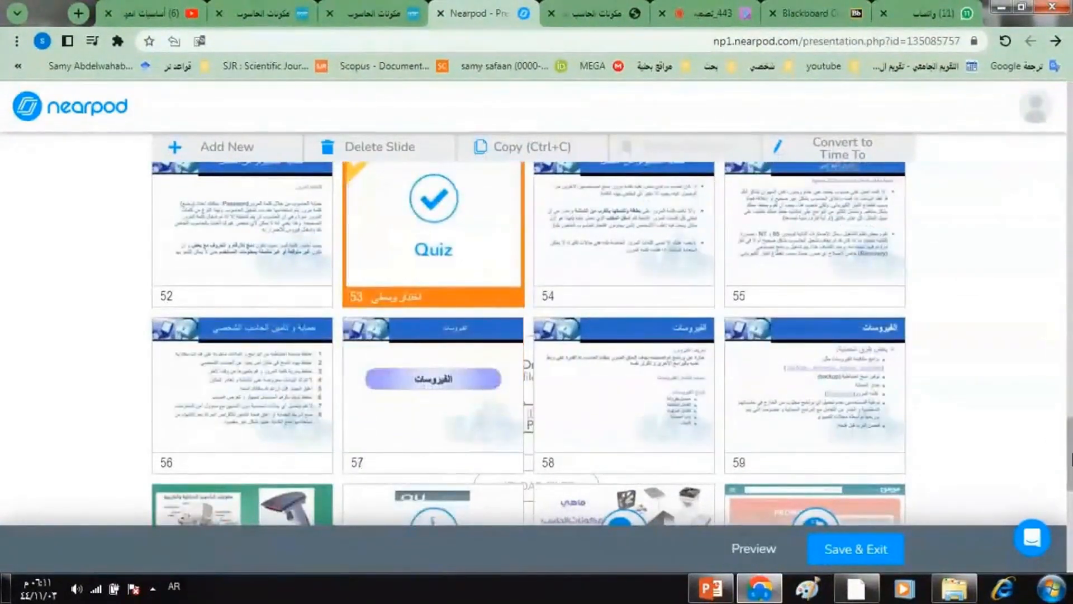
- Move the quiz further up the slide sequence to position 33
{"action": "scroll", "coordinate": [463, 479], "scroll_direction": "up", "scroll_amount": 5}
{"action": "left_click_drag", "start_coordinate": [463, 479], "coordinate": [460, 150]}
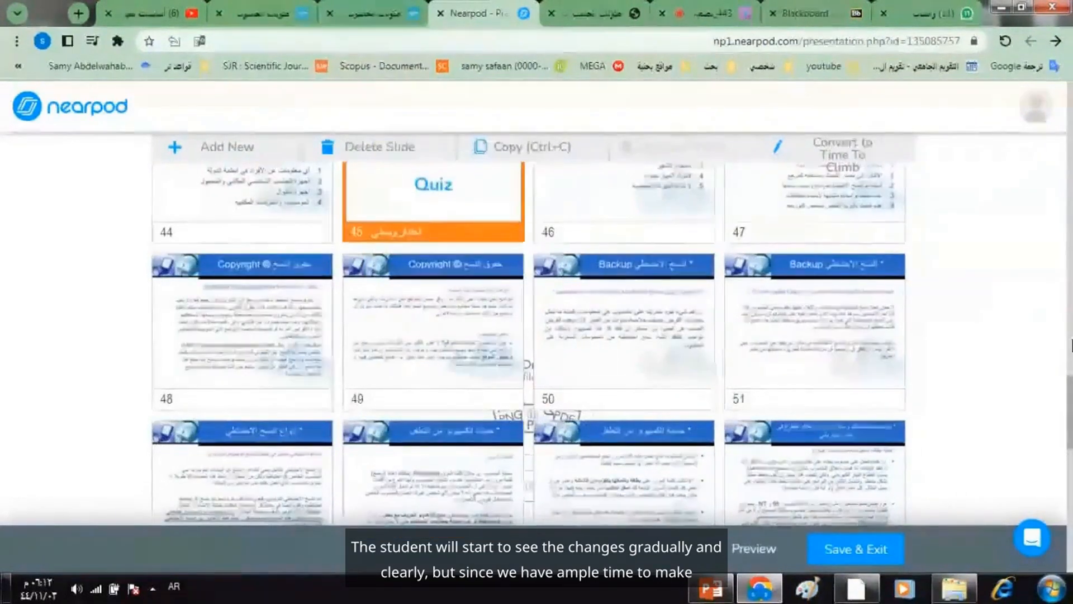
{"action": "left_click_drag", "start_coordinate": [1071, 395], "coordinate": [1072, 360]}
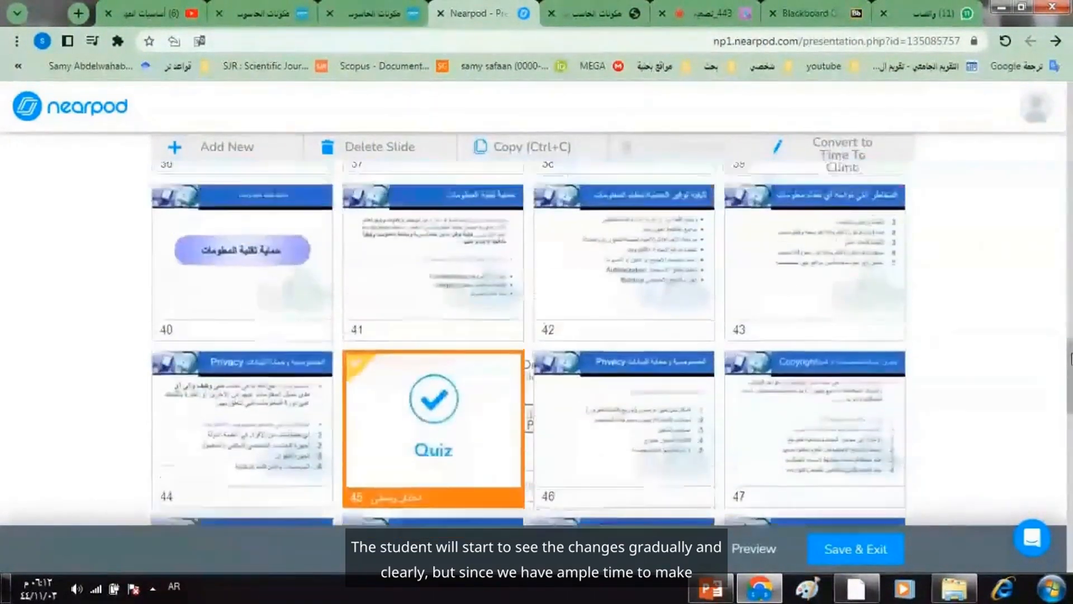
{"action": "left_click_drag", "start_coordinate": [450, 431], "coordinate": [458, 263]}
{"action": "left_click_drag", "start_coordinate": [1069, 371], "coordinate": [1067, 345]}
{"action": "left_click_drag", "start_coordinate": [475, 436], "coordinate": [479, 202]}
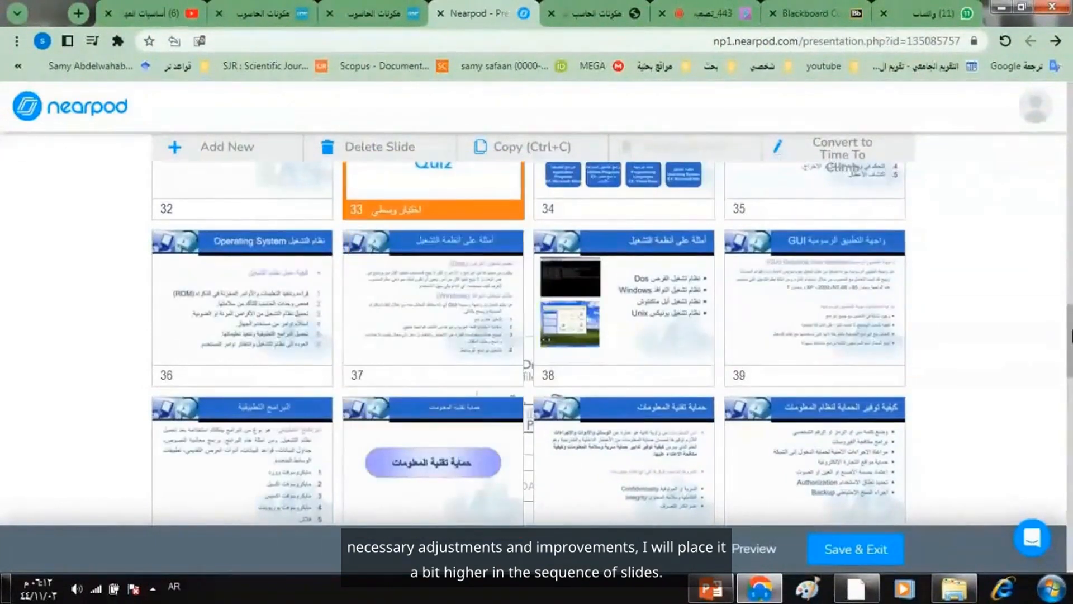
- Move the quiz up to position 21, directly after the Input Units slide
{"action": "left_click_drag", "start_coordinate": [1070, 335], "coordinate": [1069, 293]}
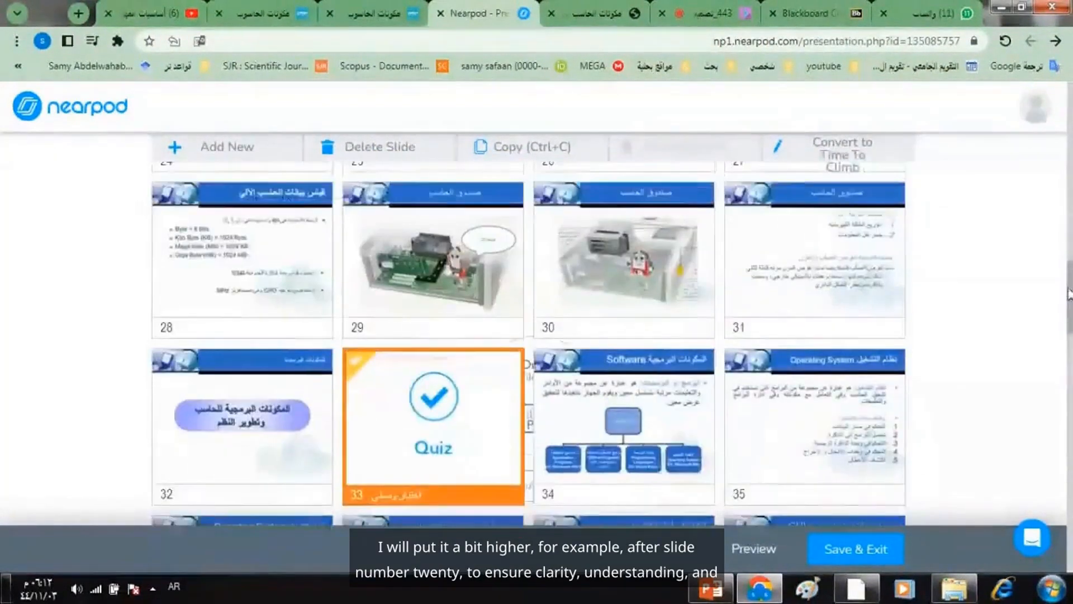
{"action": "left_click_drag", "start_coordinate": [467, 395], "coordinate": [593, 246]}
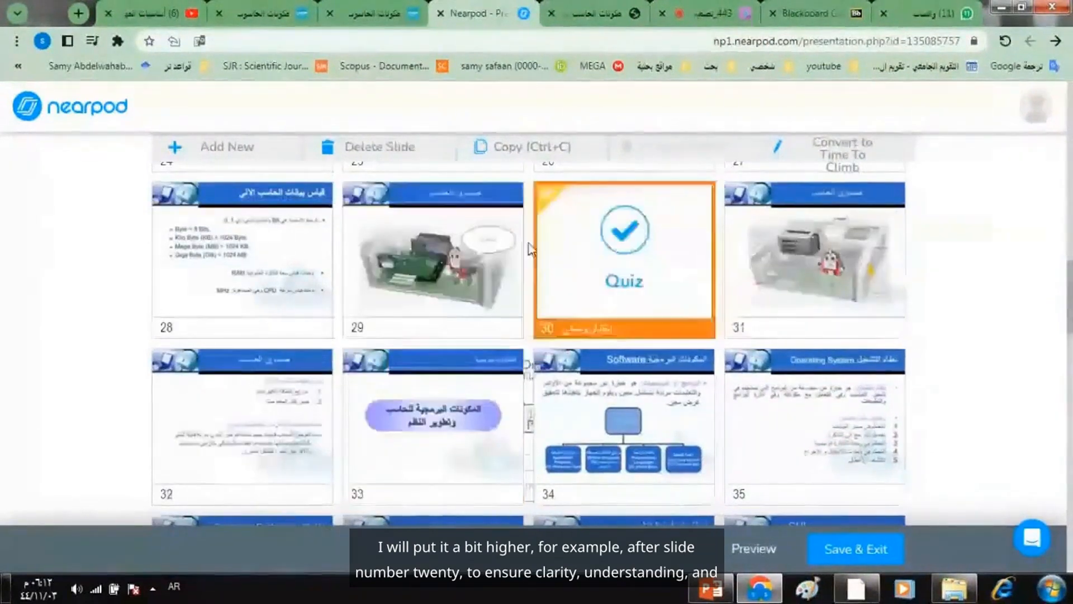
{"action": "scroll", "coordinate": [767, 408], "scroll_direction": "up", "scroll_amount": 4}
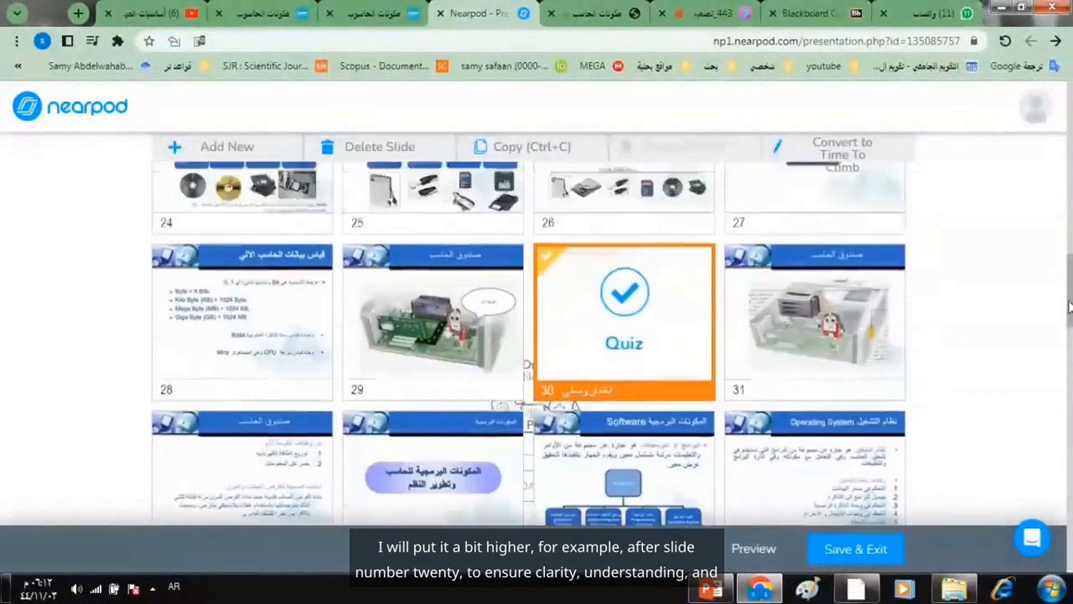
{"action": "left_click_drag", "start_coordinate": [658, 441], "coordinate": [412, 180]}
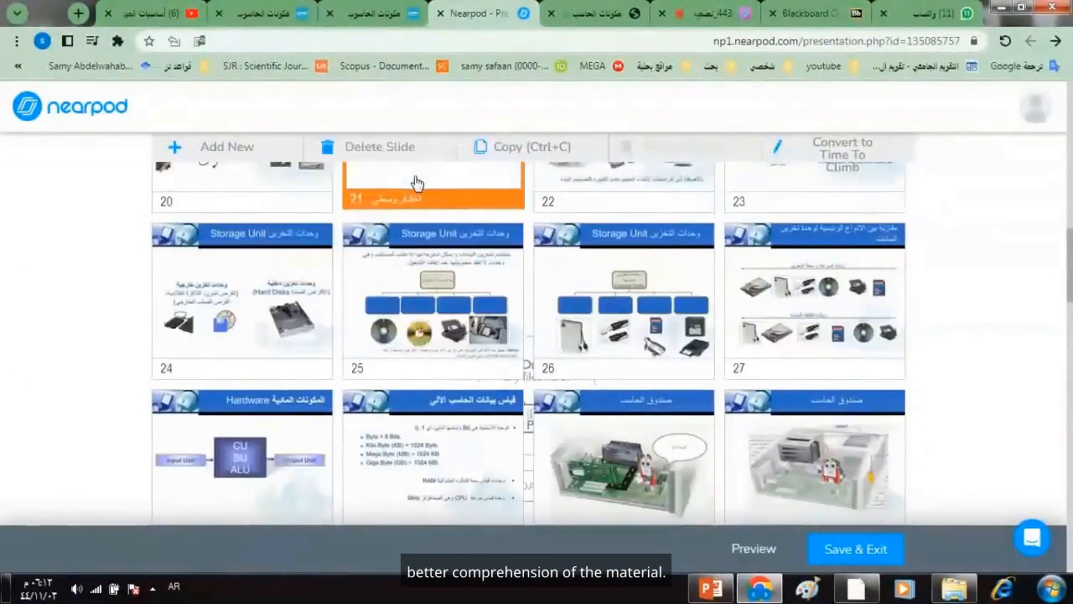
{"action": "scroll", "coordinate": [1069, 278], "scroll_direction": "up", "scroll_amount": 1}
{"action": "left_click_drag", "start_coordinate": [1069, 278], "coordinate": [1069, 251]}
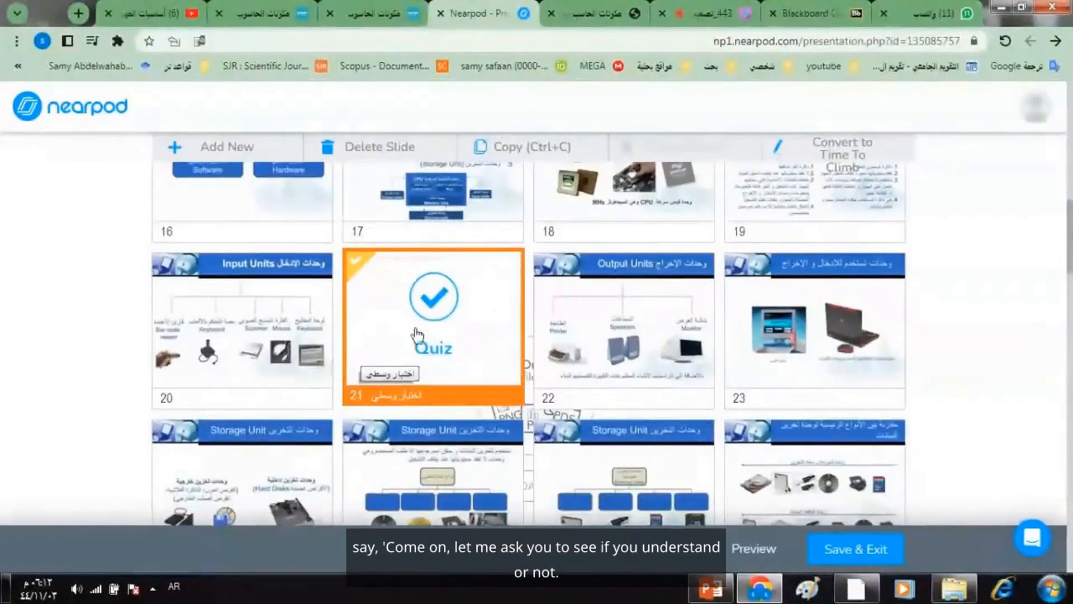
- Reposition the quiz as slide 11 so that it directly follows slide 10
{"action": "left_click_drag", "start_coordinate": [1068, 223], "coordinate": [1069, 94]}
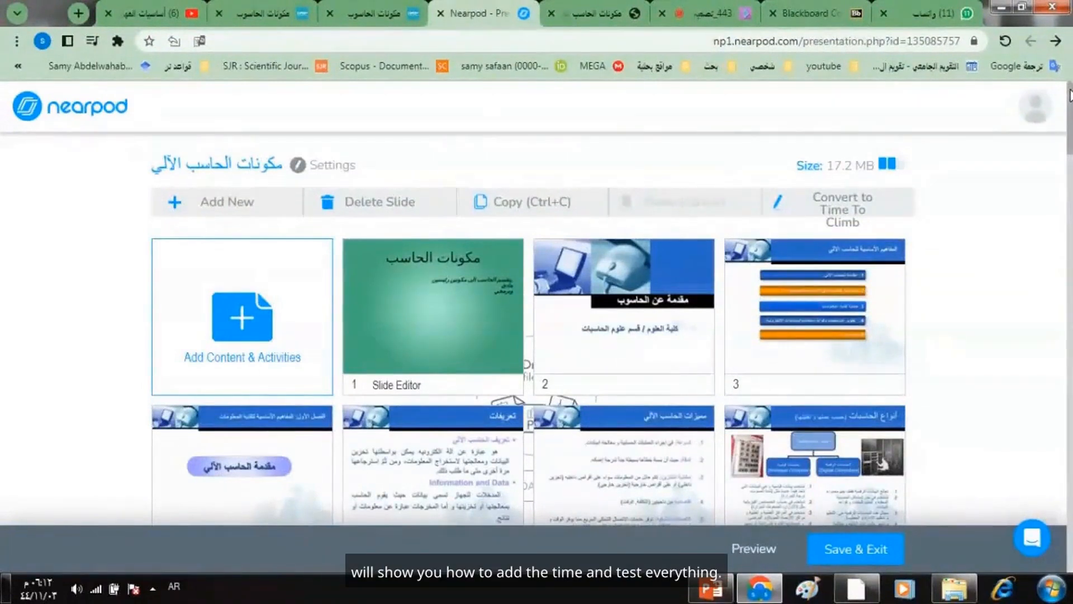
{"action": "left_click_drag", "start_coordinate": [1069, 95], "coordinate": [1069, 225]}
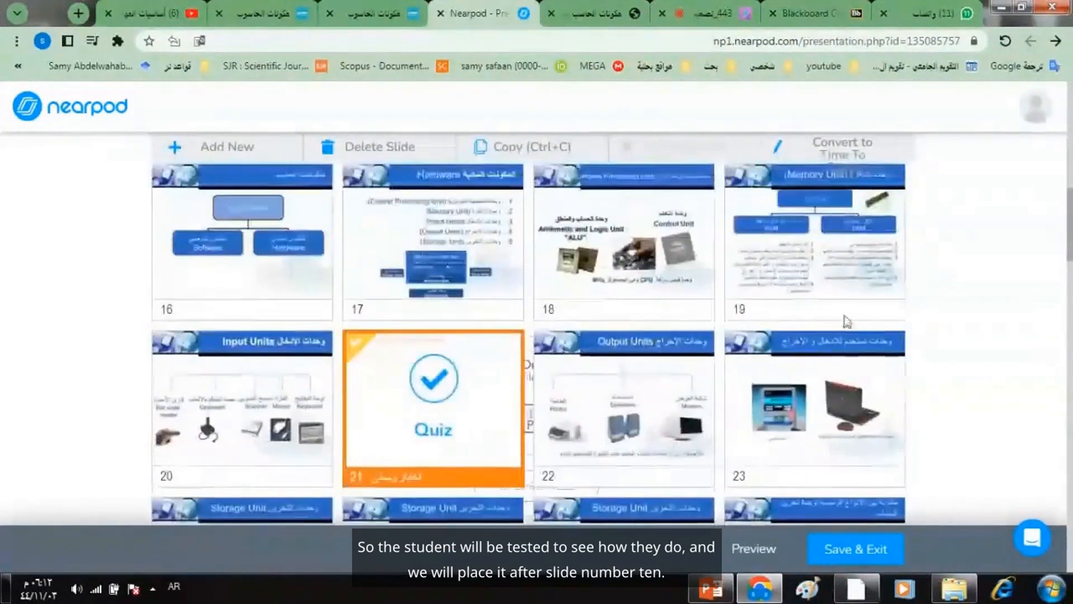
{"action": "left_click_drag", "start_coordinate": [455, 403], "coordinate": [547, 218]}
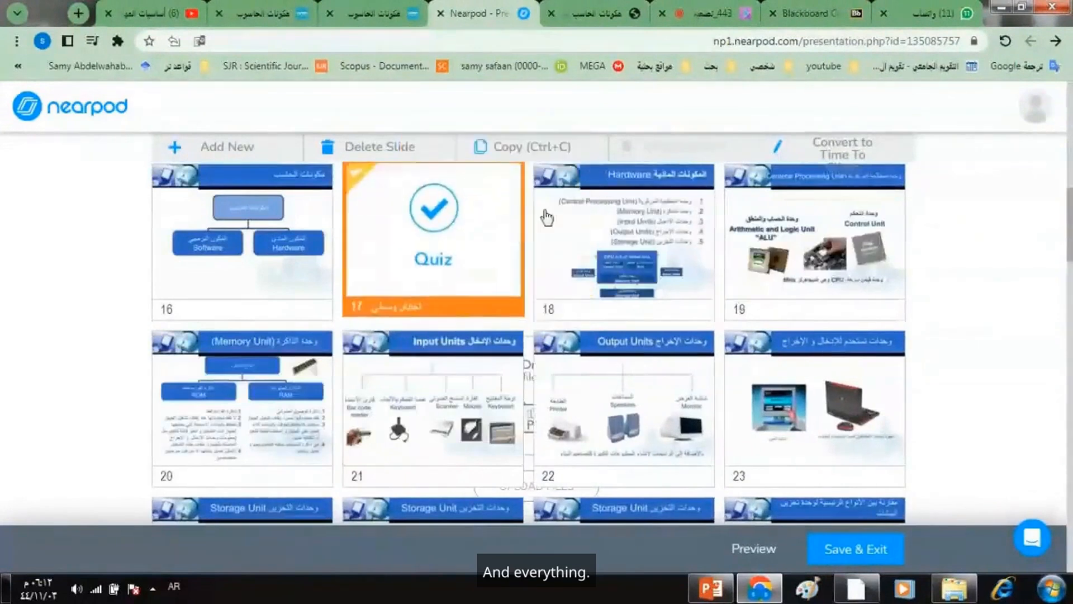
{"action": "scroll", "coordinate": [919, 251], "scroll_direction": "up", "scroll_amount": 3}
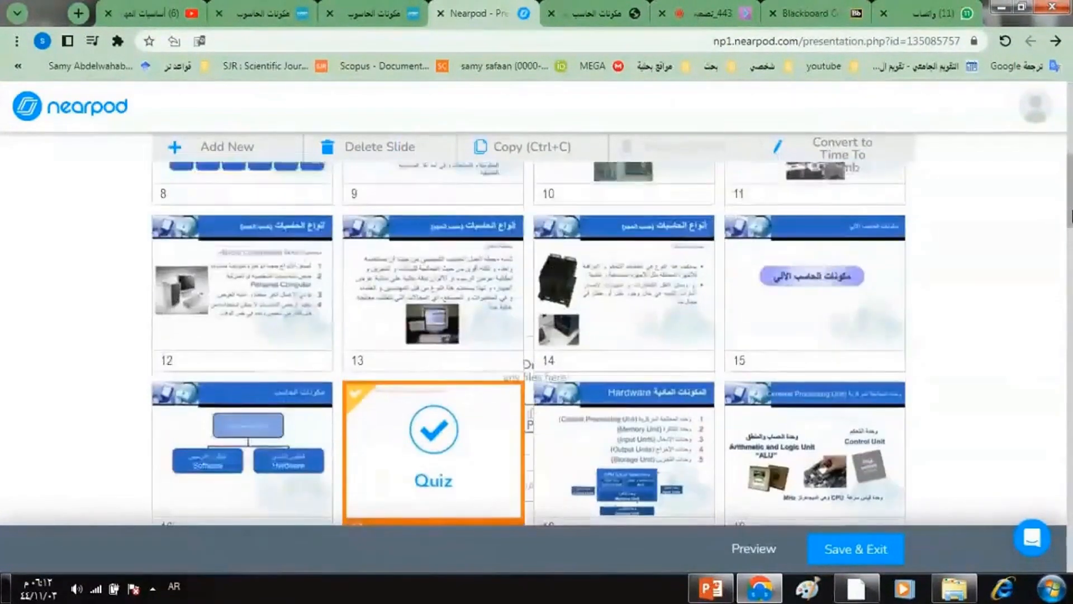
{"action": "scroll", "coordinate": [919, 251], "scroll_direction": "up", "scroll_amount": 1}
{"action": "left_click_drag", "start_coordinate": [459, 447], "coordinate": [847, 150]}
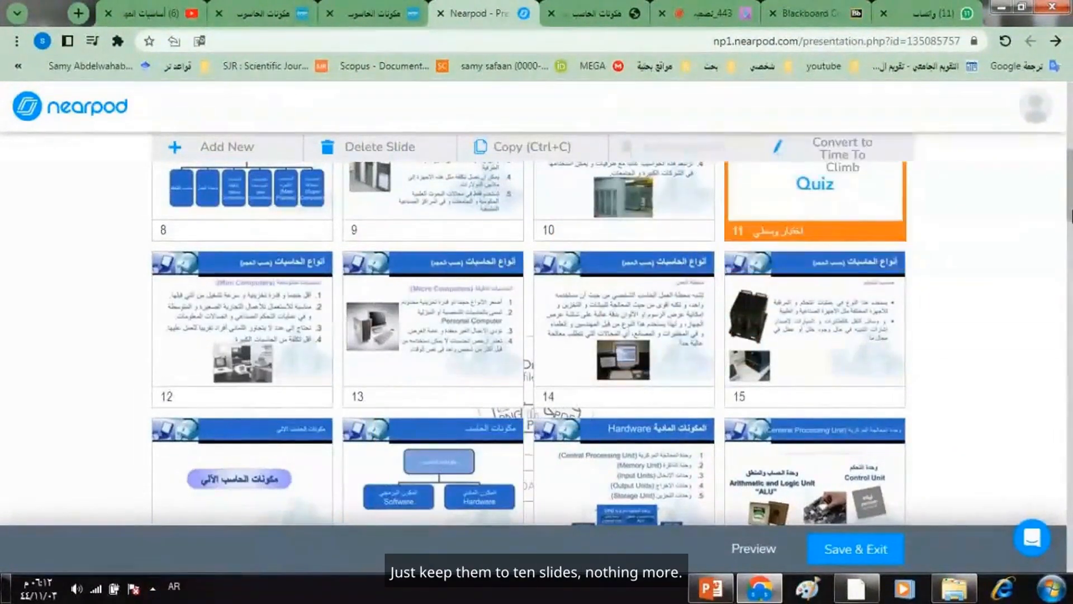
- Look over the start of the lesson and switch to the Blackboard Collaborate session
{"action": "scroll", "coordinate": [847, 150], "scroll_direction": "up", "scroll_amount": 5}
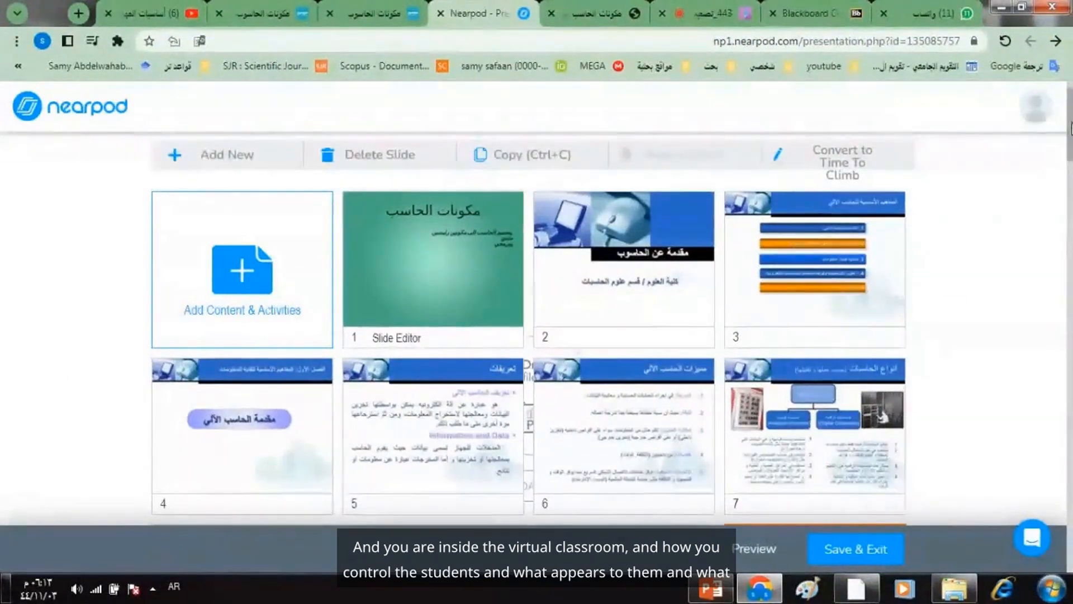
{"action": "scroll", "coordinate": [1071, 129], "scroll_direction": "down", "scroll_amount": 3}
{"action": "scroll", "coordinate": [1069, 130], "scroll_direction": "up", "scroll_amount": 3}
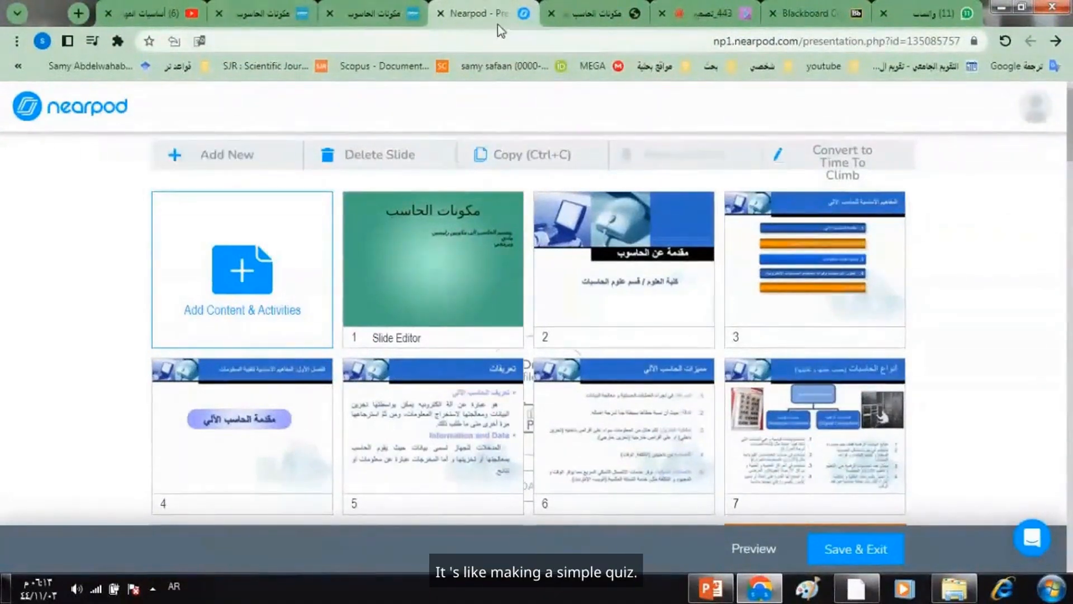
{"action": "left_click", "coordinate": [699, 15]}
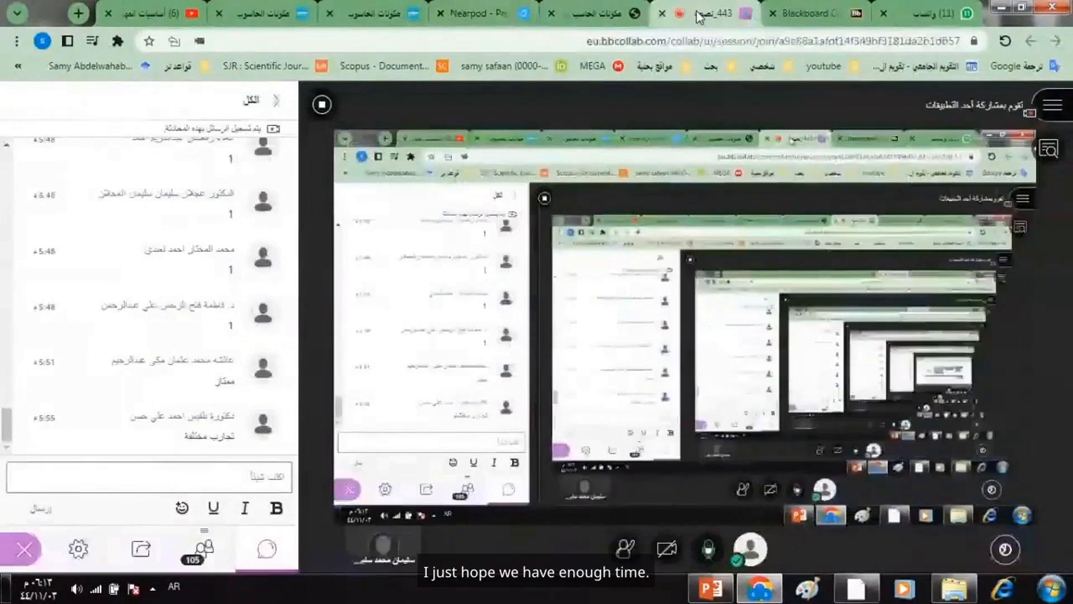